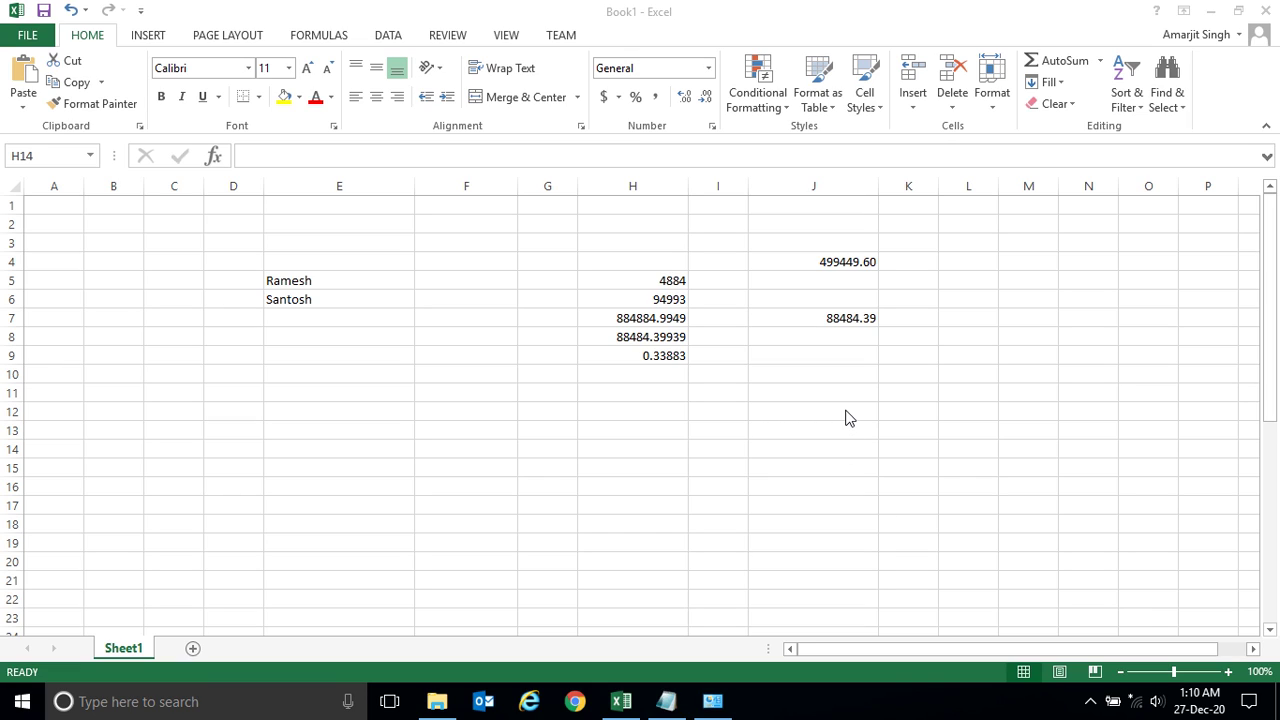
Step: Inspect the full stored values of cells J4 and J7 in column J
left_click(843, 318)
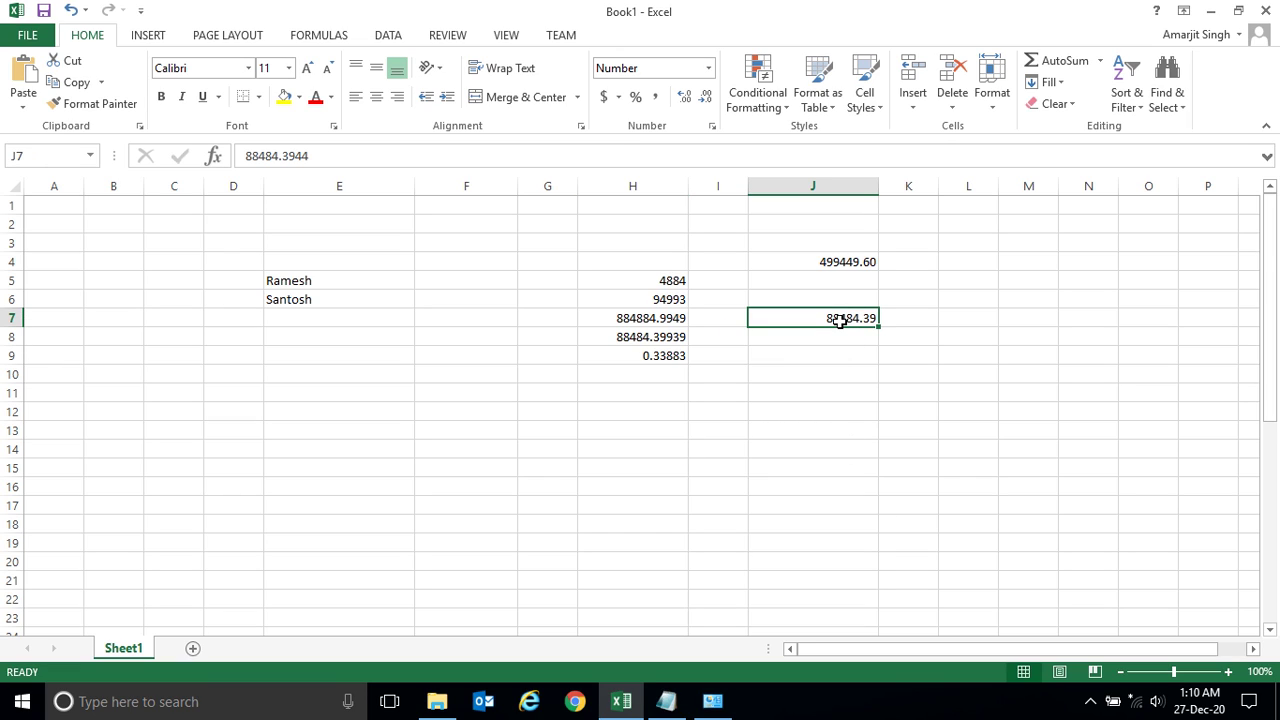
left_click(857, 261)
left_click(847, 319)
left_click(785, 279)
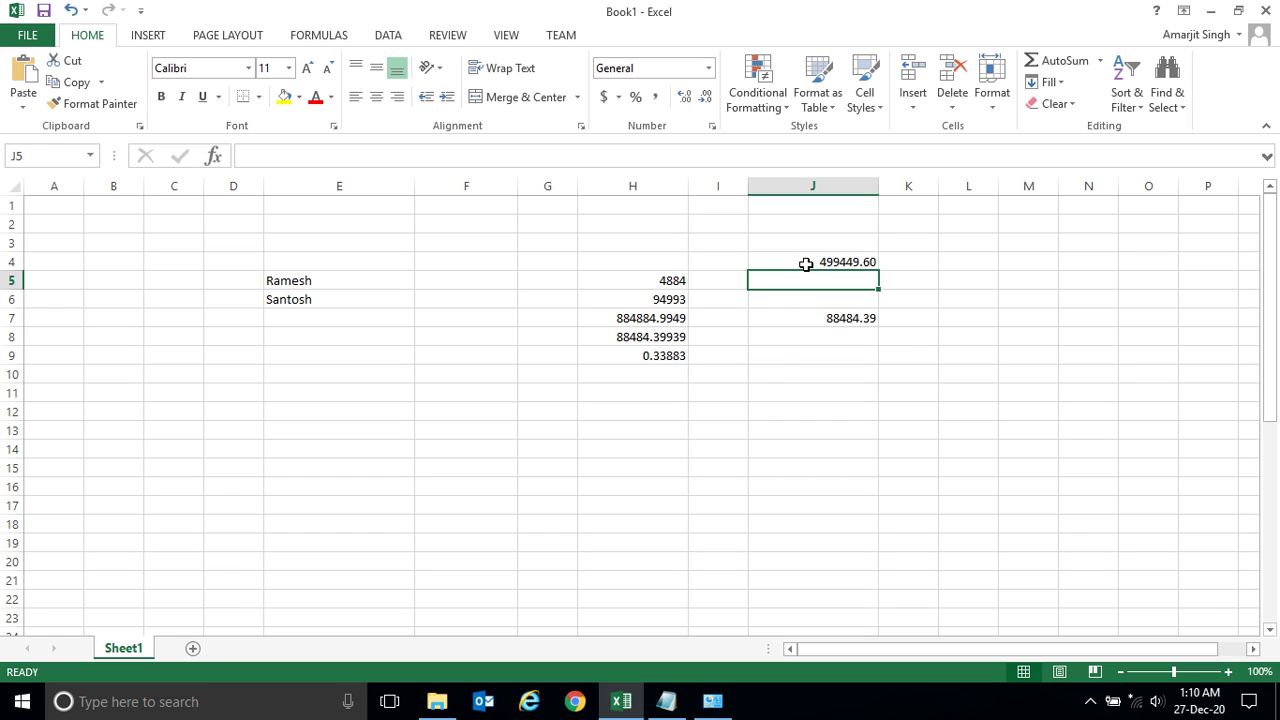
left_click(798, 357)
left_click(864, 316)
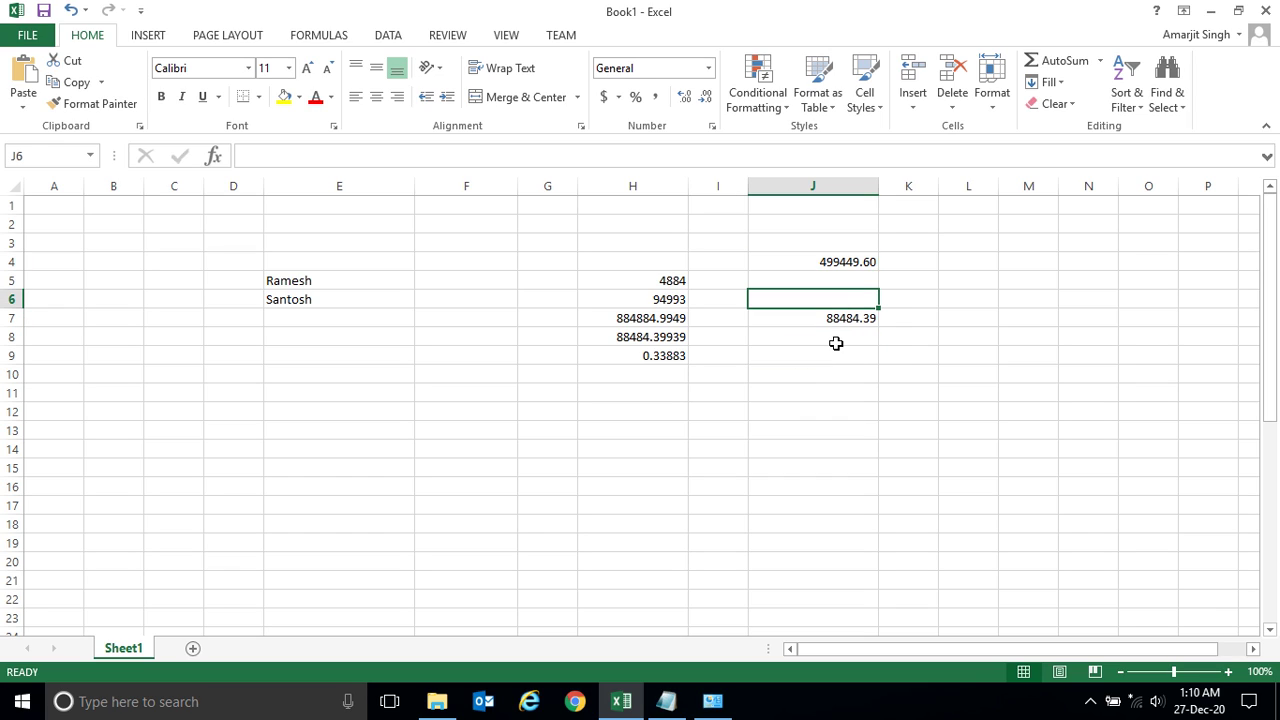
left_click(851, 320)
Step: Enter 6767.998898 into the empty cell J6 and reselect it
left_click(837, 299)
type("6767")
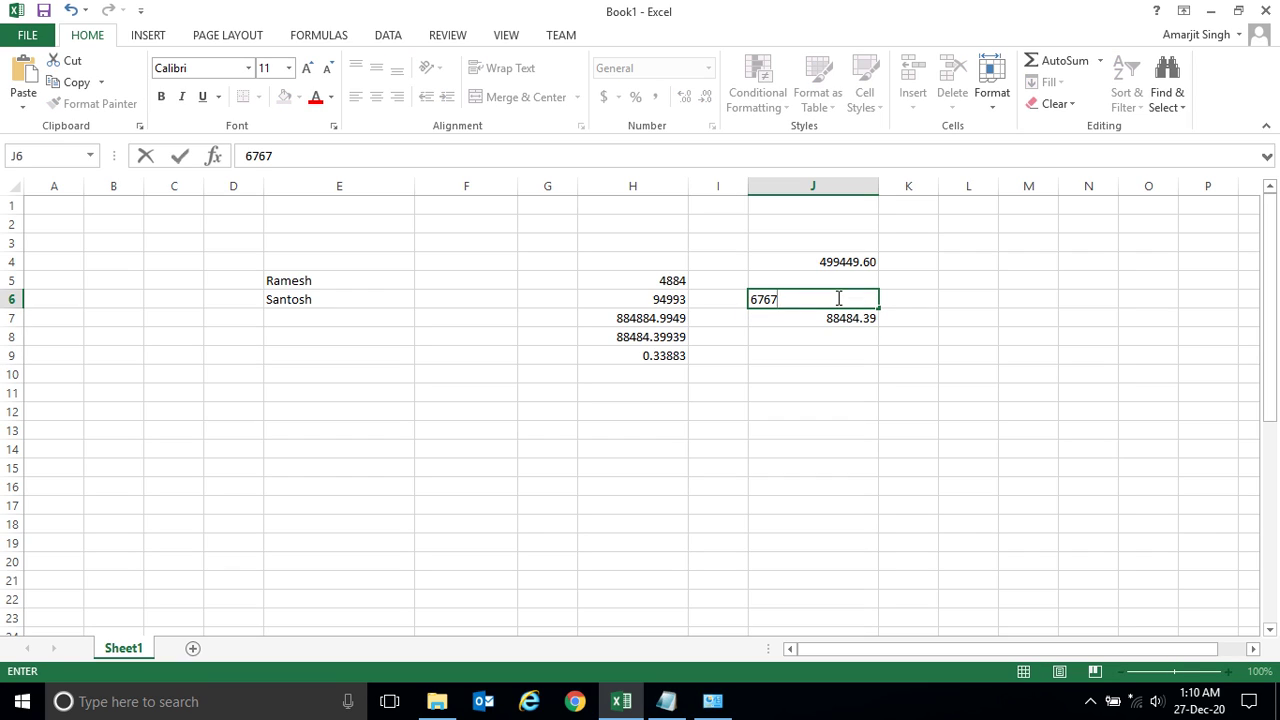
type(".998898")
key("Return")
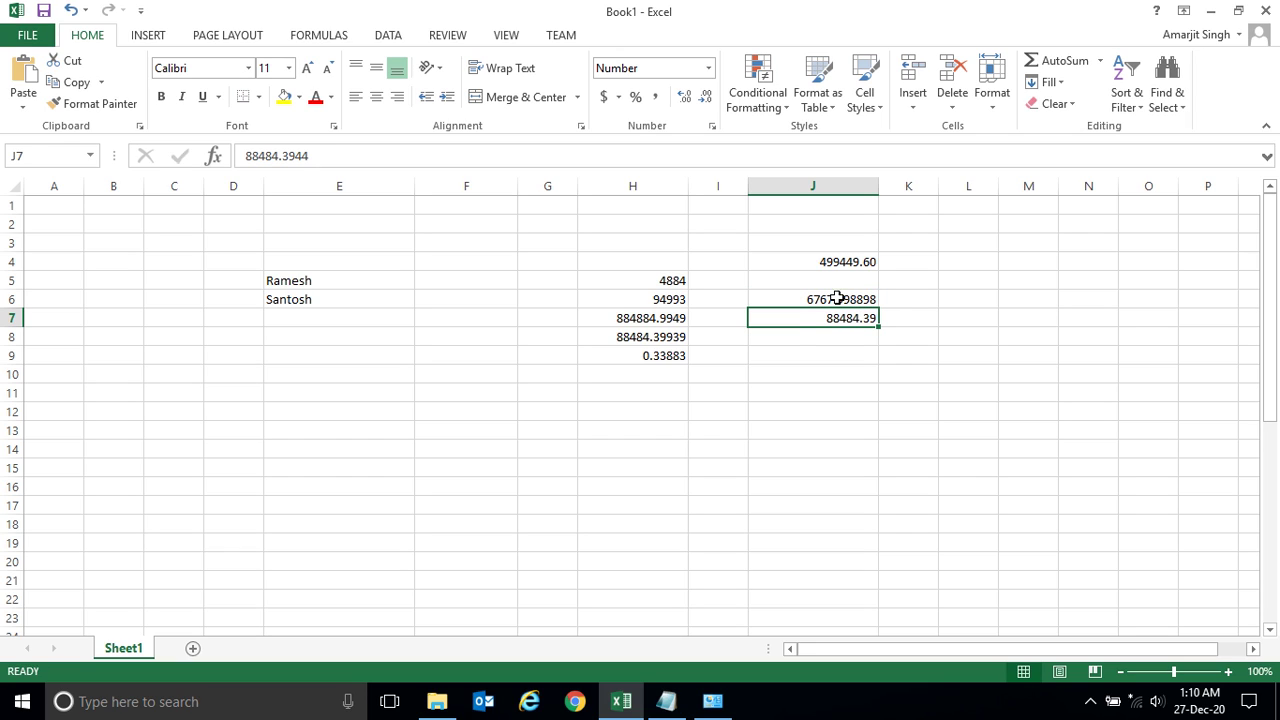
left_click(831, 295)
Step: Format J6 as Number with 1 decimal place so it shows 6768.0
right_click(833, 297)
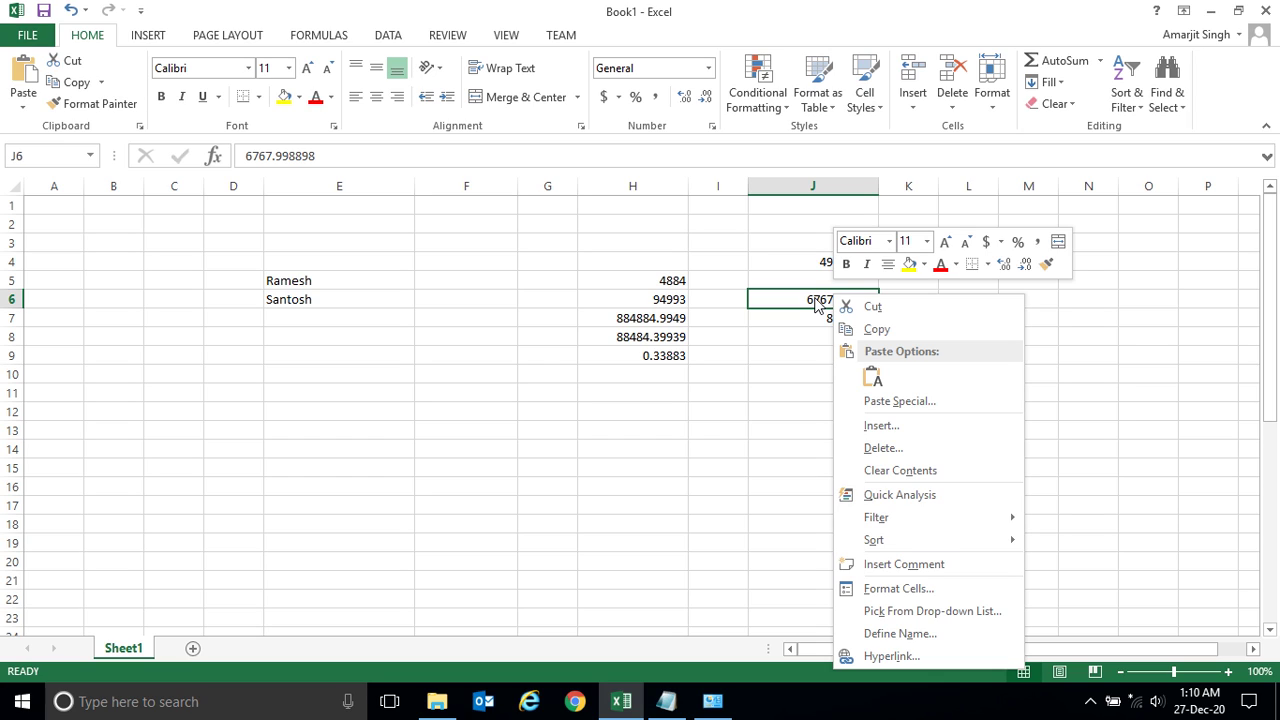
left_click(896, 589)
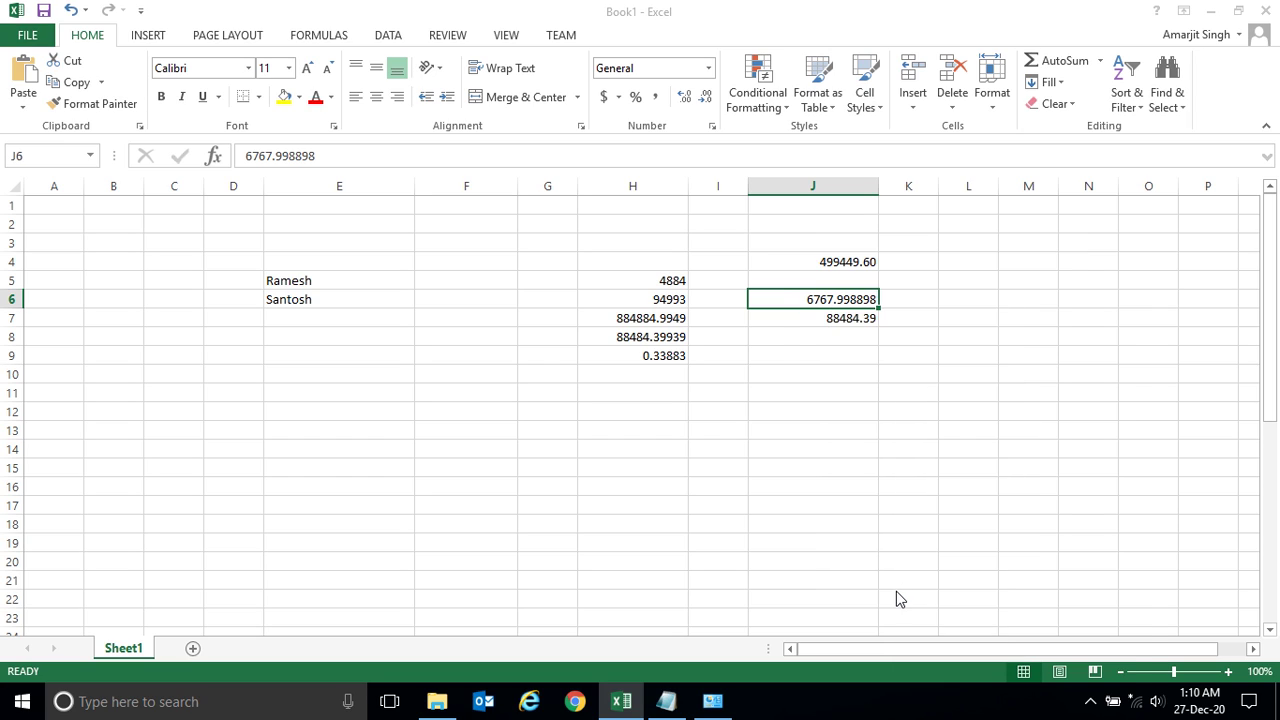
left_click(704, 347)
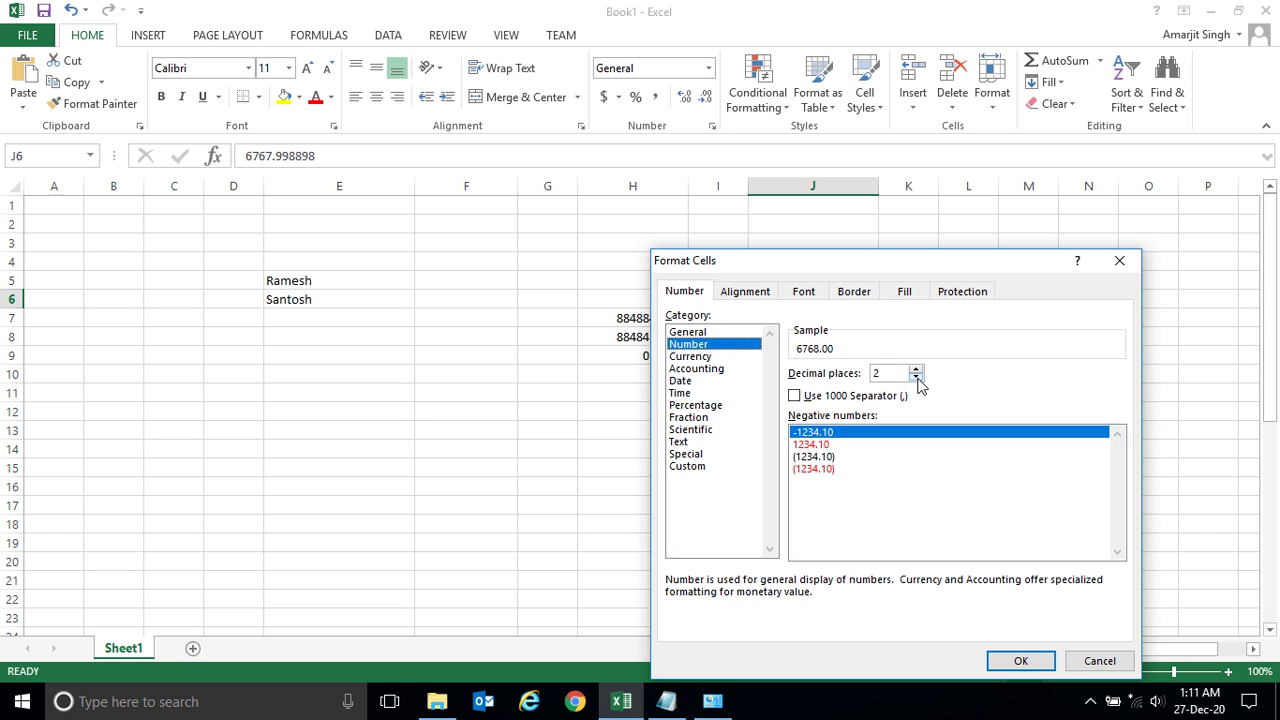
left_click(917, 378)
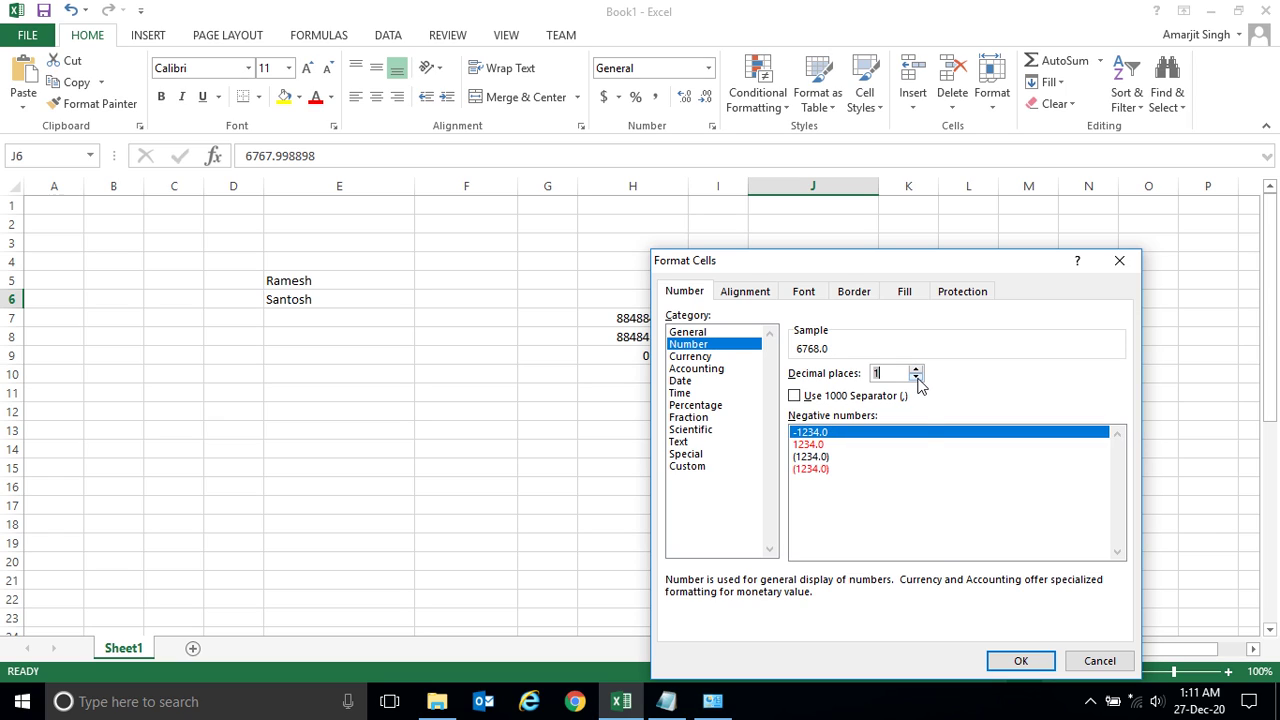
left_click(1018, 661)
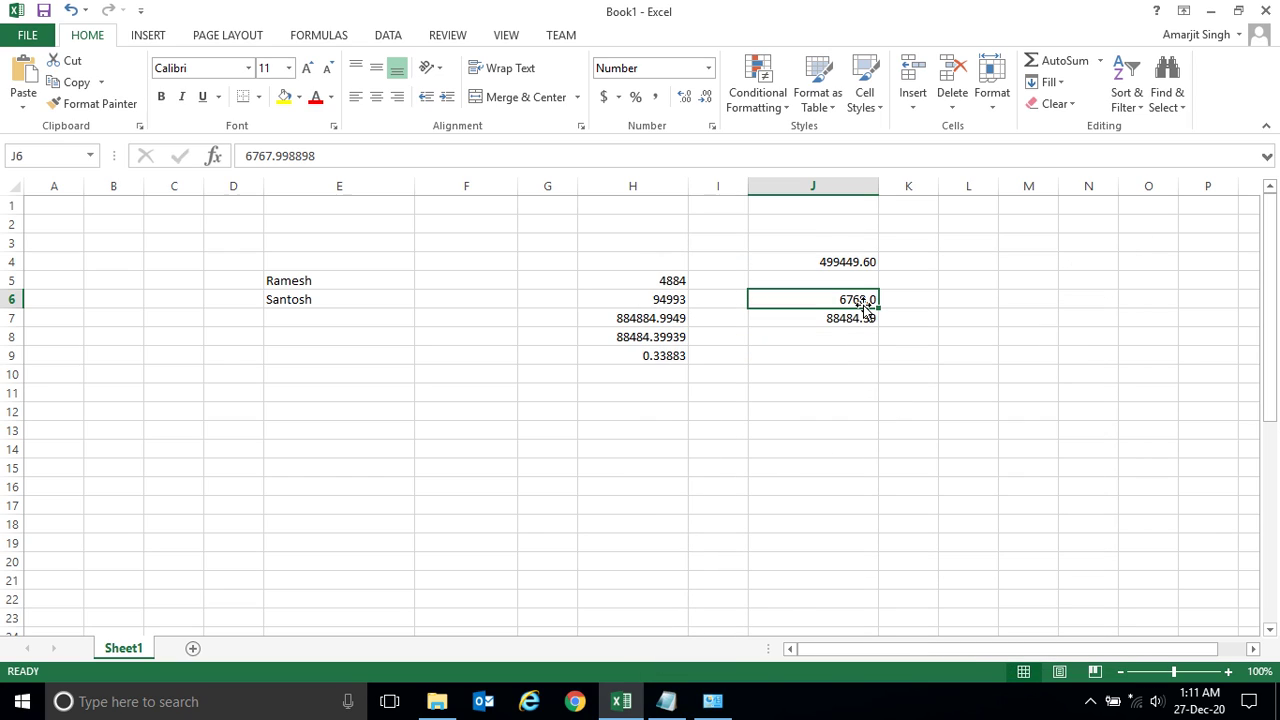
Step: Enter 89988.8787 in J6, then widen column J and restore its width
type("899")
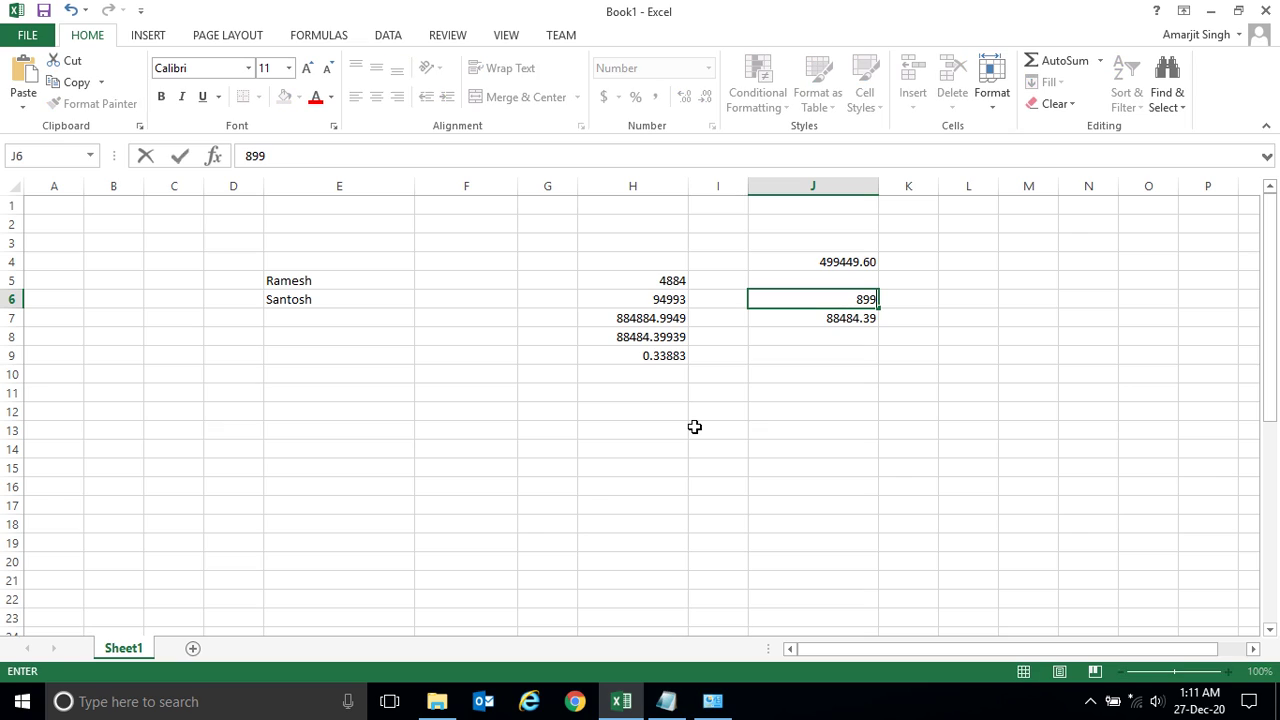
type("88.8787")
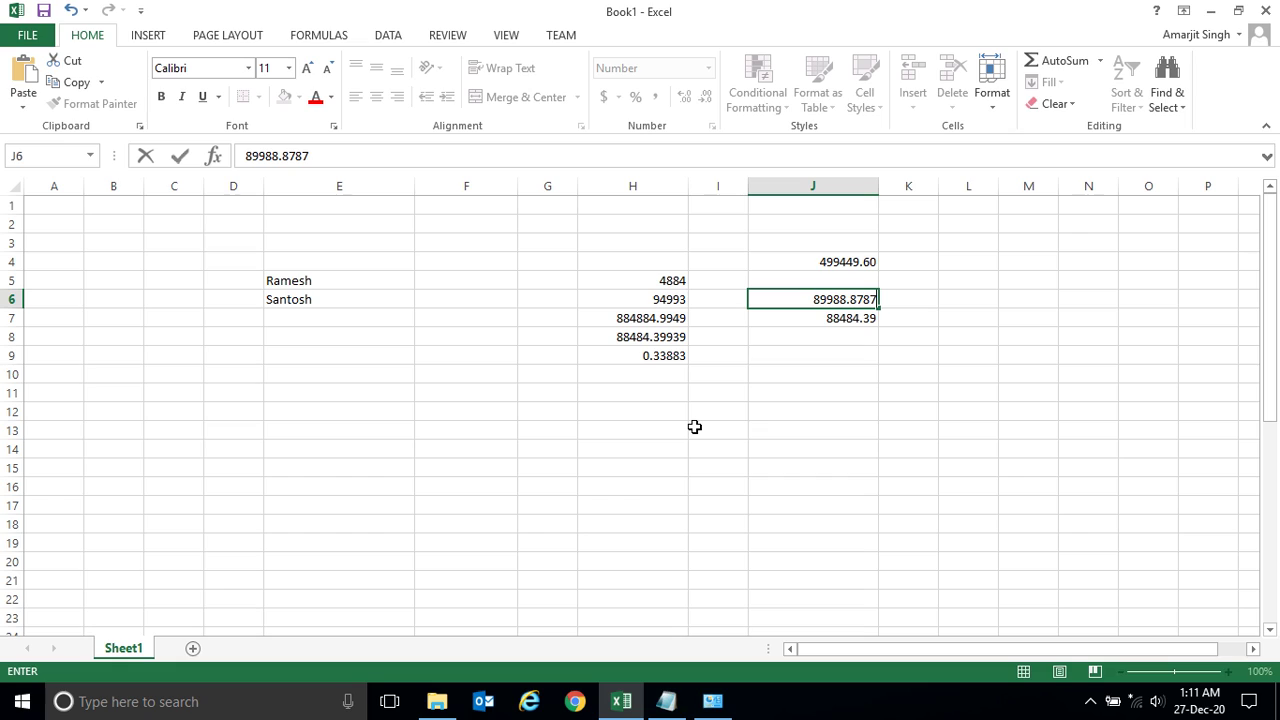
key("Return")
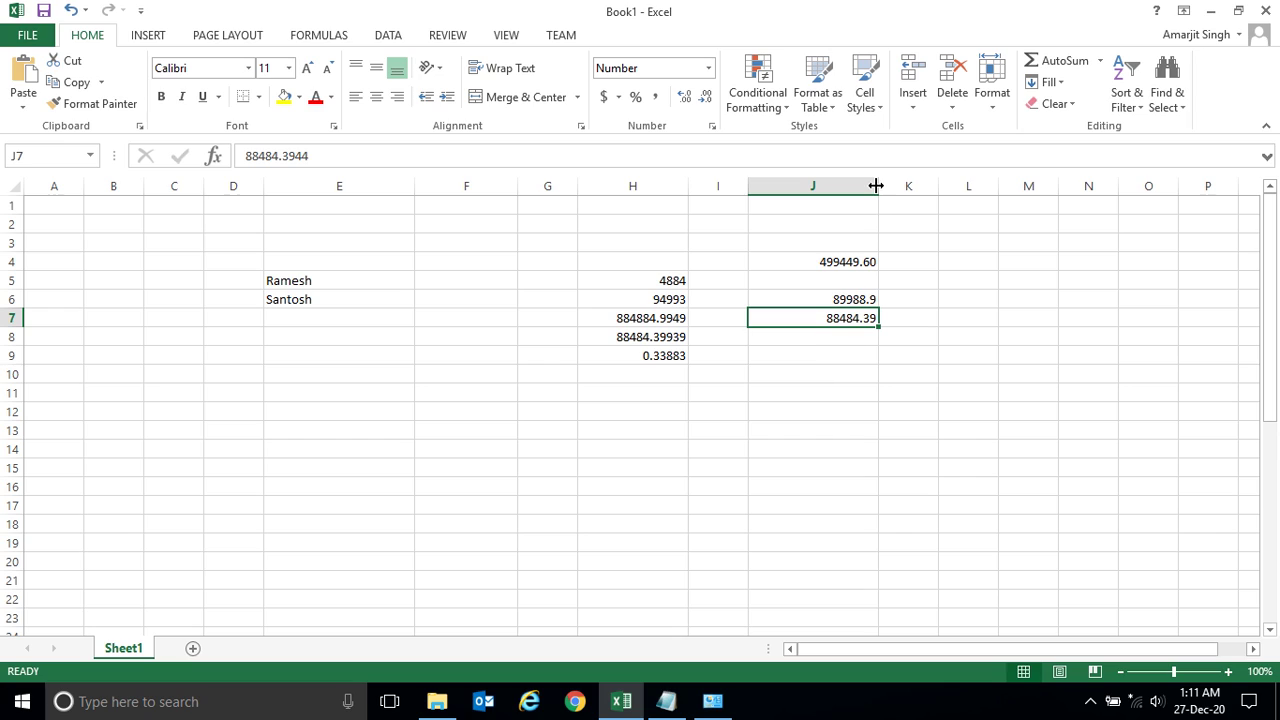
mouse_move(878, 186)
left_mouse_down()
mouse_move(938, 196)
mouse_move(811, 206)
mouse_move(880, 195)
left_mouse_up()
left_click(940, 205)
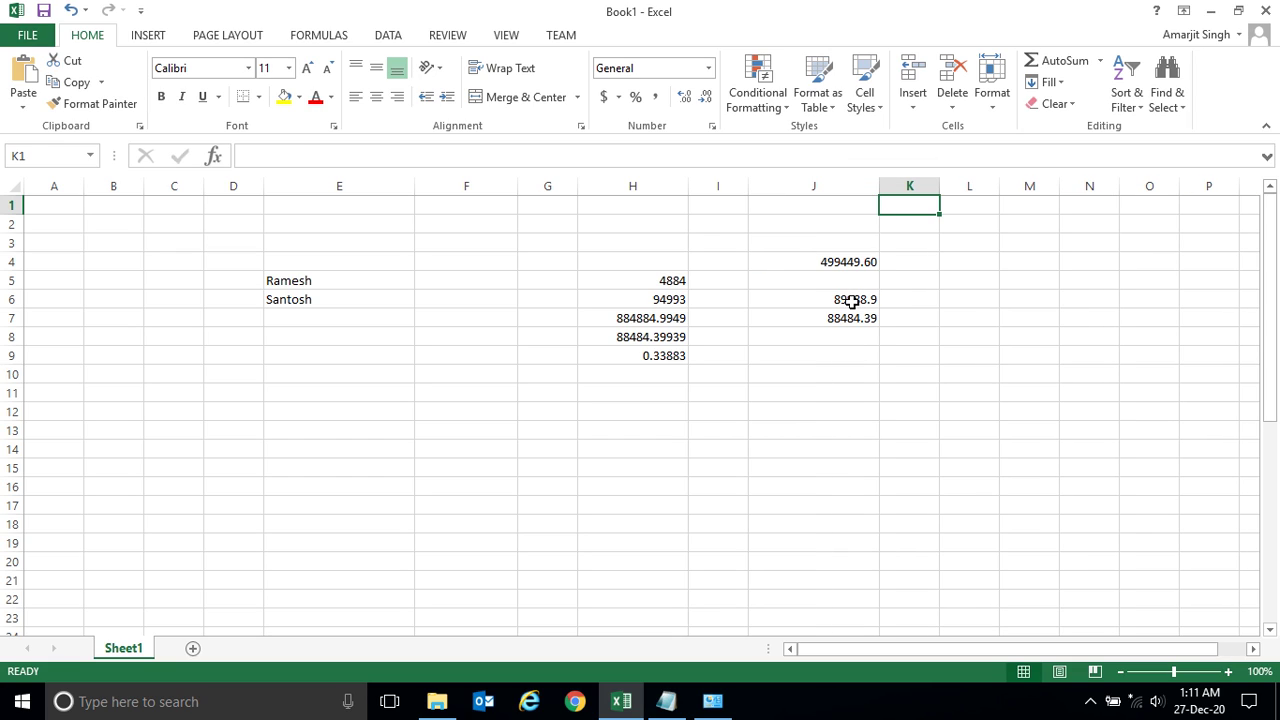
left_click(851, 300)
left_click(845, 262)
left_click(842, 297)
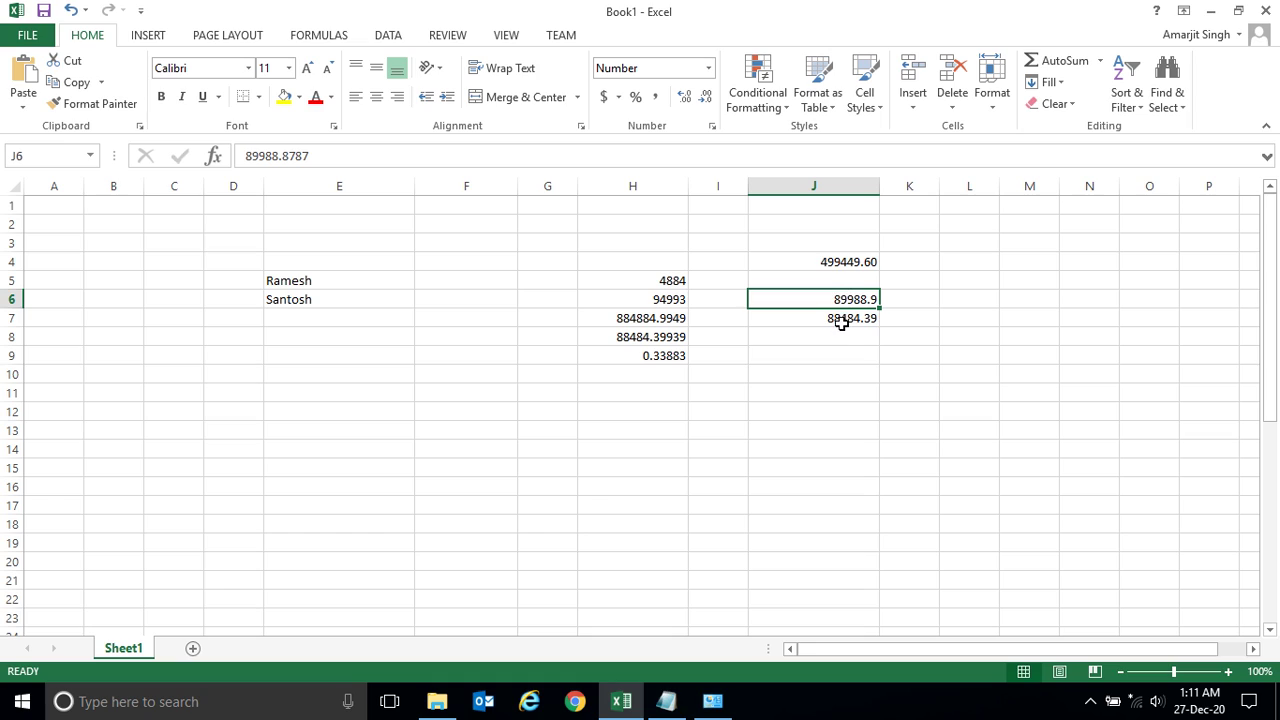
left_click(842, 300)
left_click(842, 264)
left_click(840, 299)
left_click(843, 319)
left_click(842, 298)
left_click(840, 281)
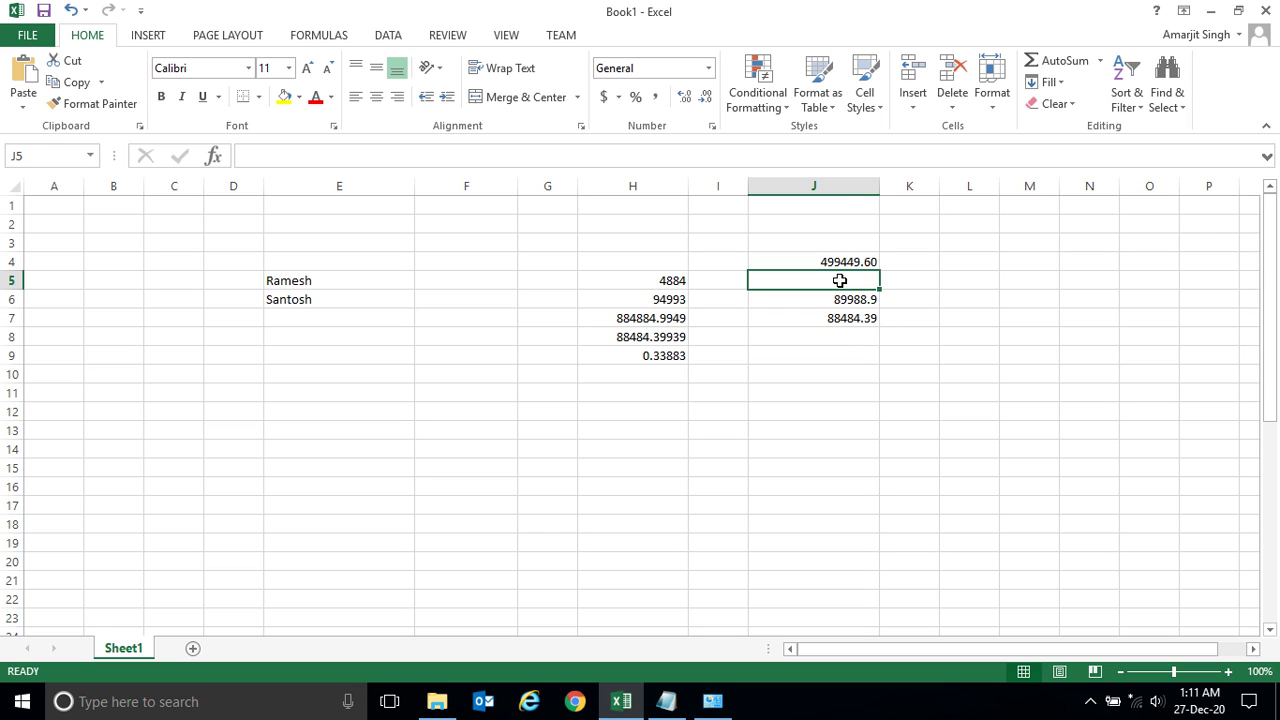
left_click(662, 316)
left_click(655, 282)
left_click(655, 318)
left_click(655, 358)
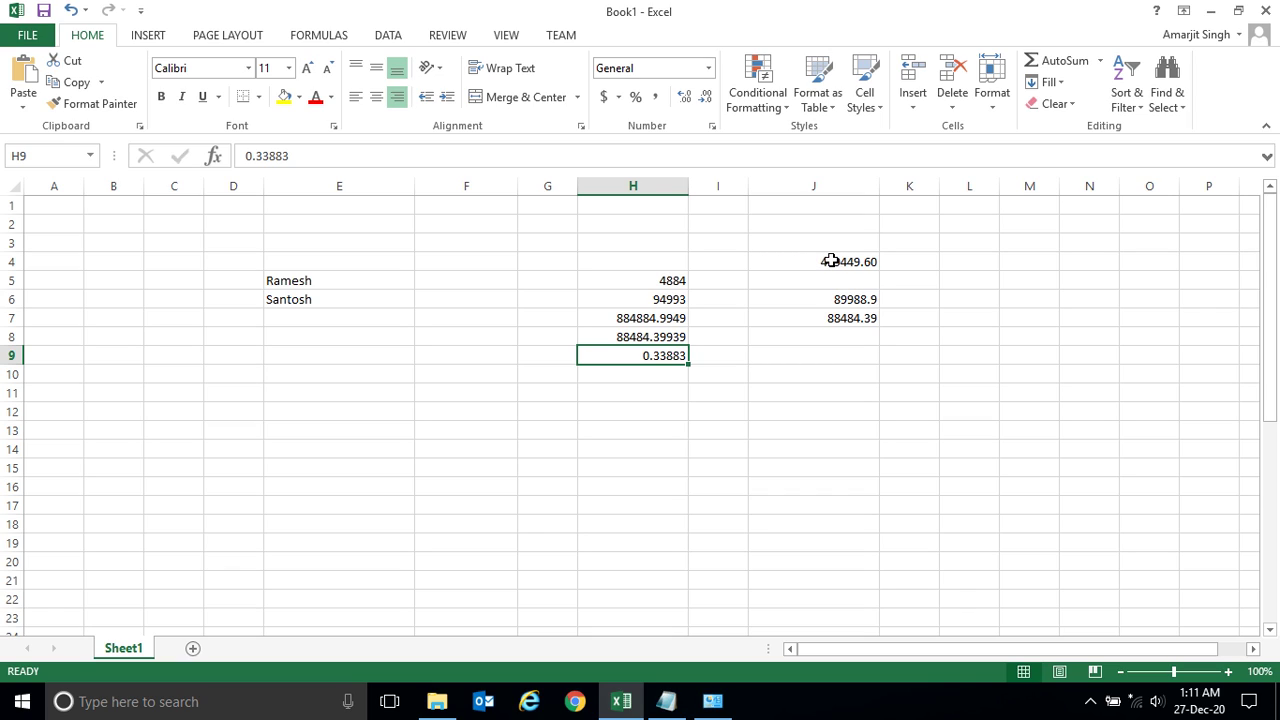
left_click(800, 265)
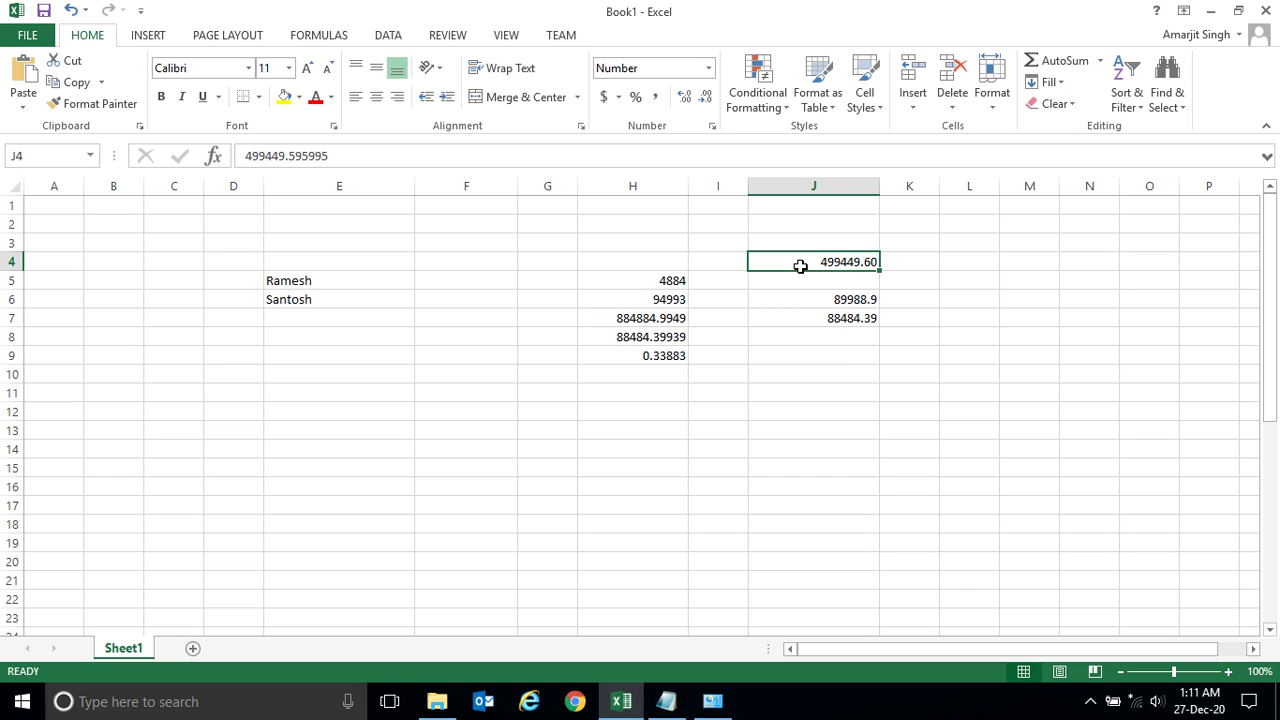
Step: Give J4 a yellow fill and orange text, replacing an interim red font colour
left_click(285, 97)
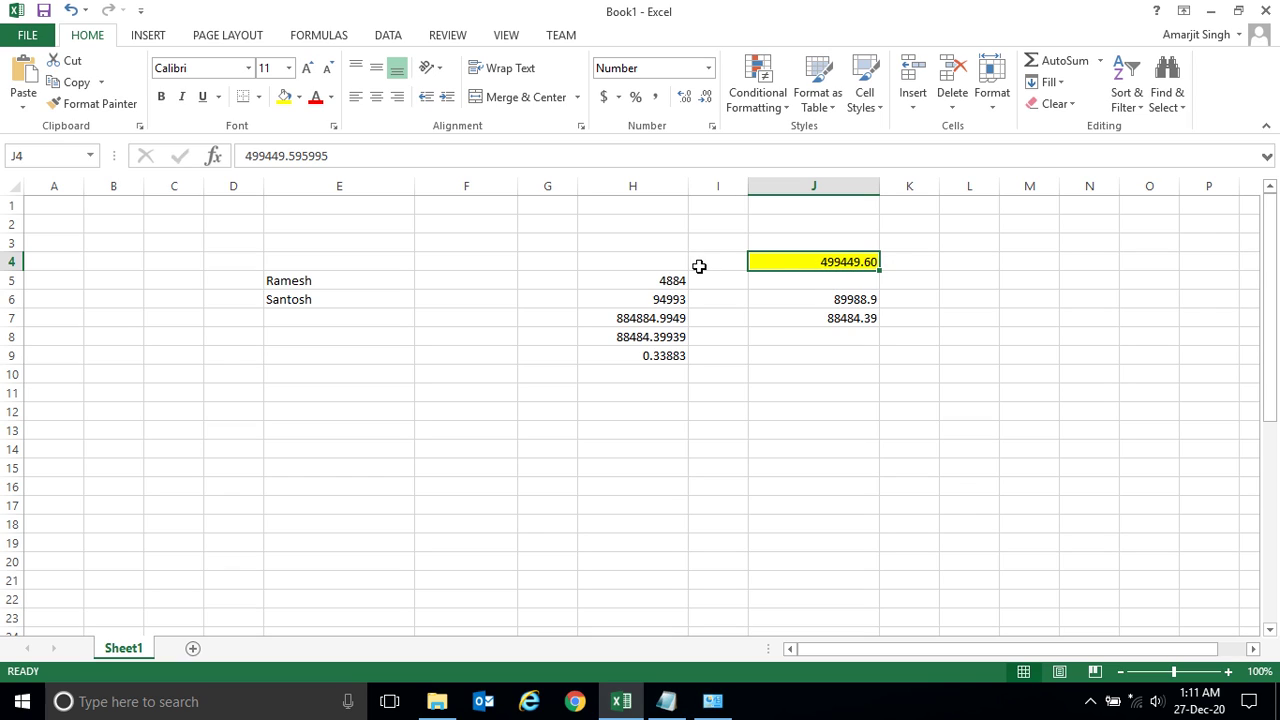
left_click(332, 97)
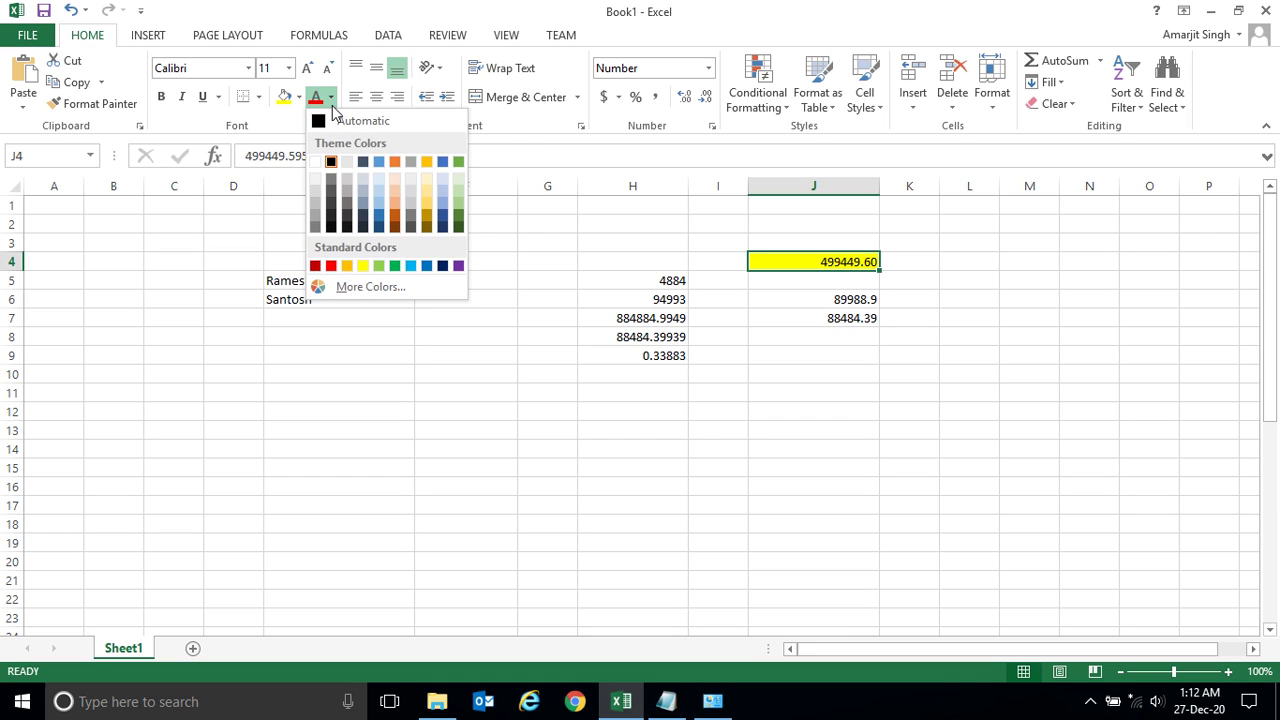
left_click(318, 100)
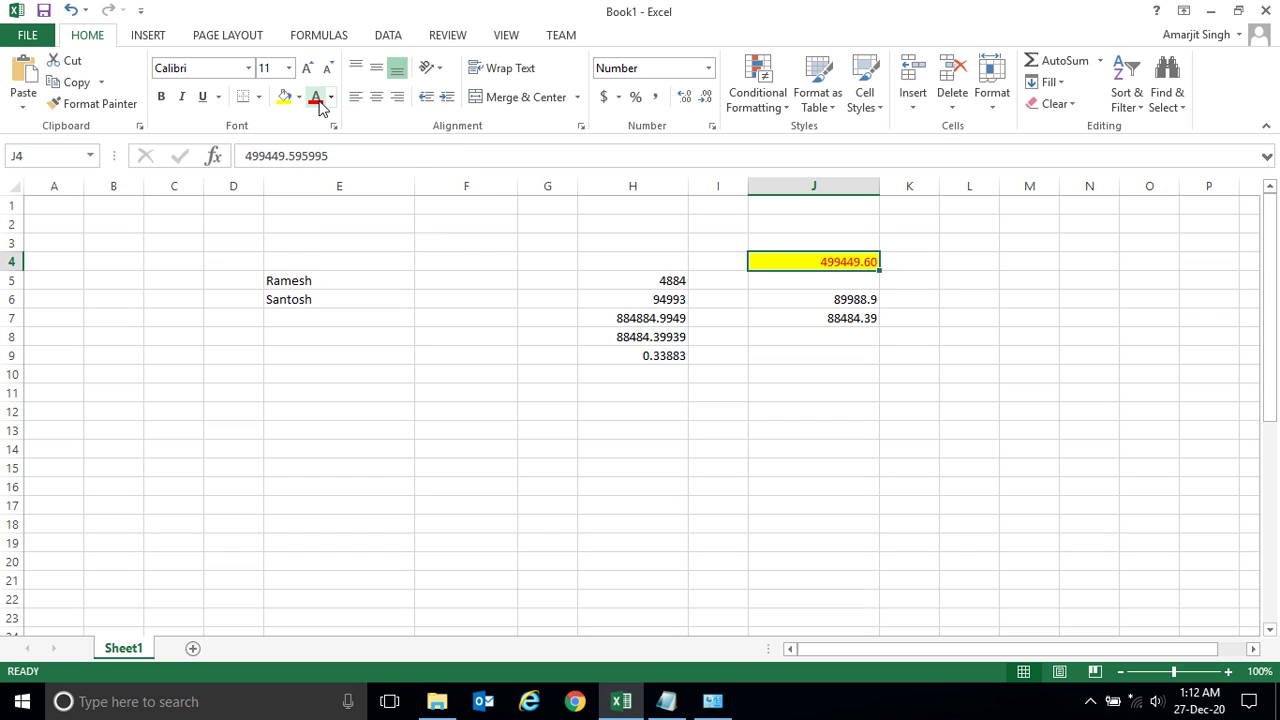
left_click(332, 100)
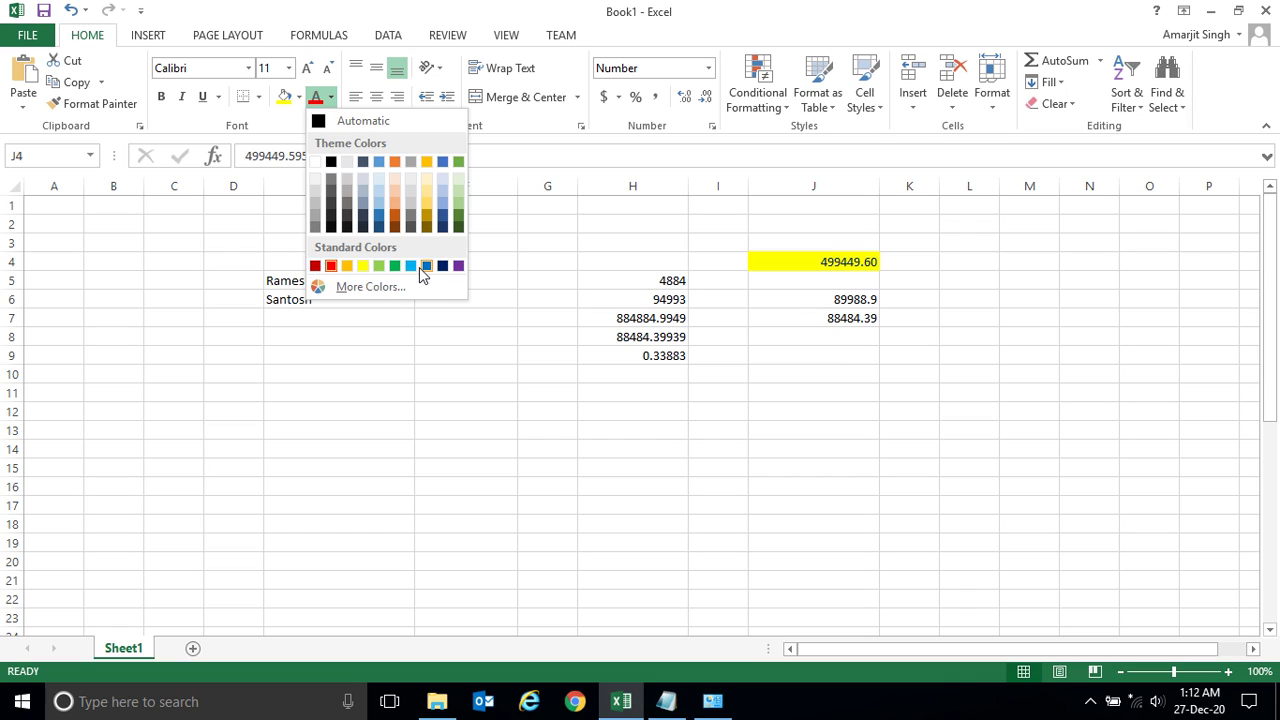
left_click(398, 218)
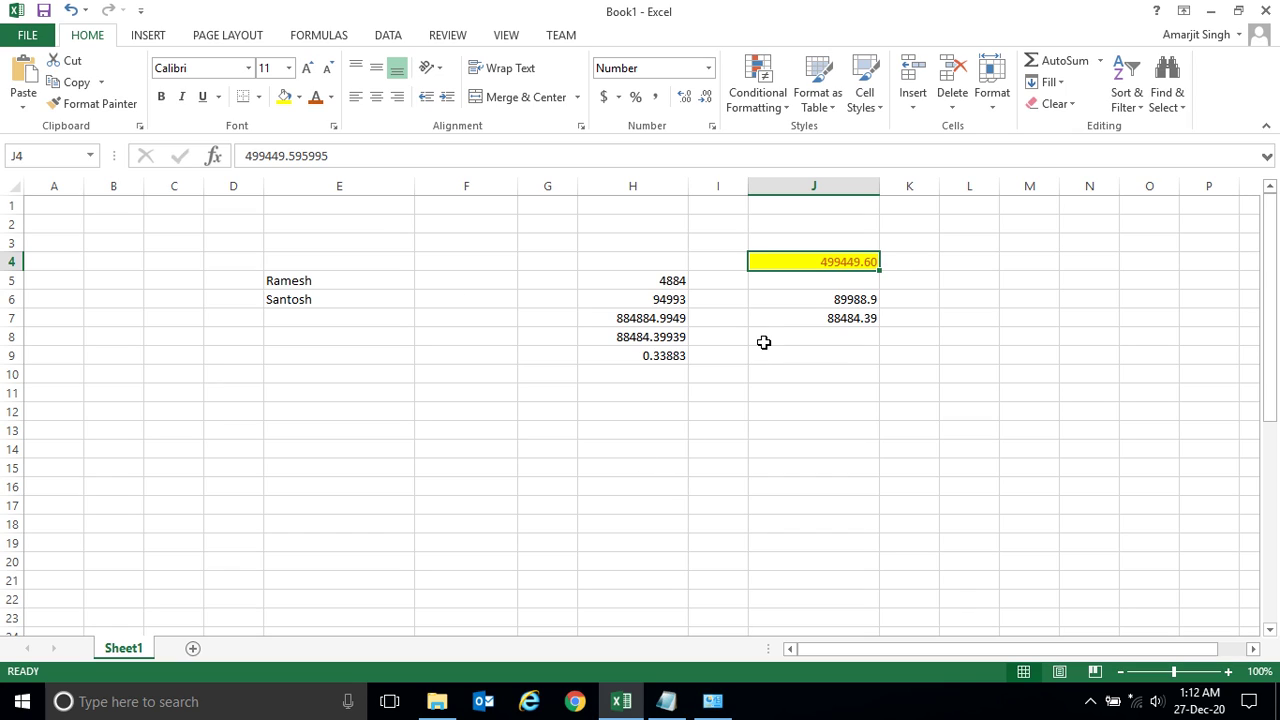
Step: Give H6 (94993) a dark blue fill and light-coloured text
left_click(662, 302)
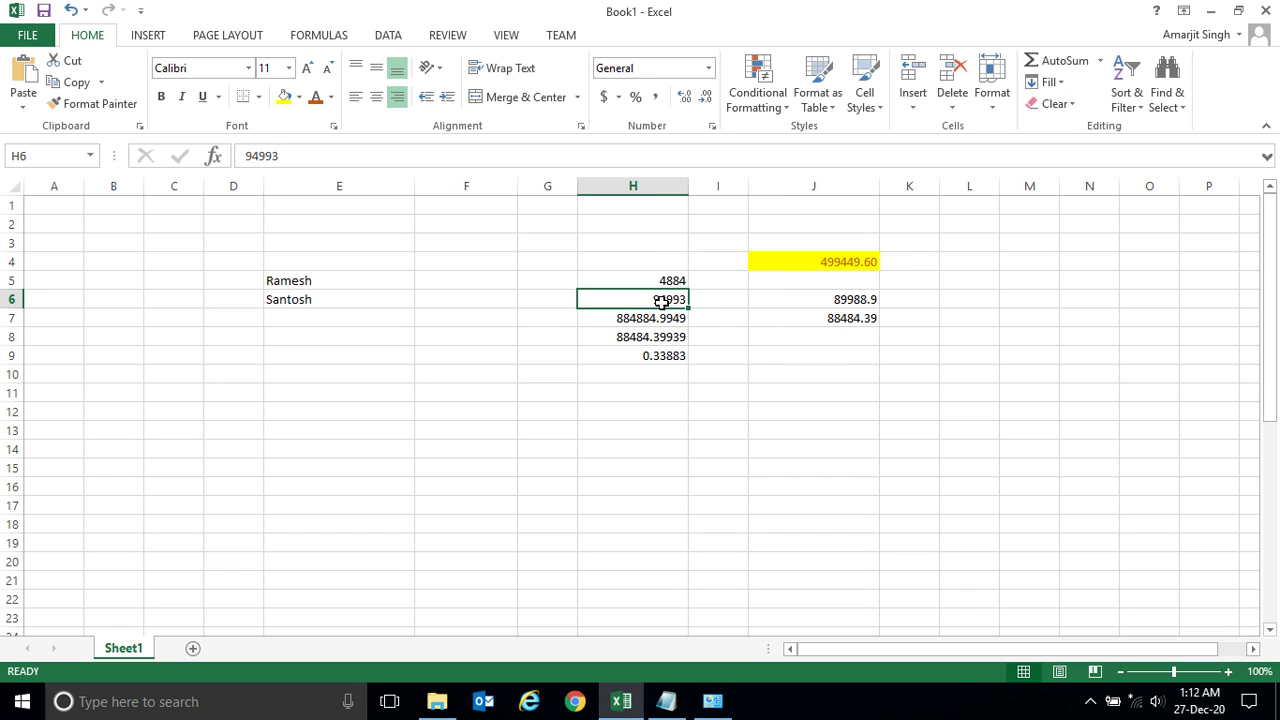
left_click(299, 97)
left_click(347, 188)
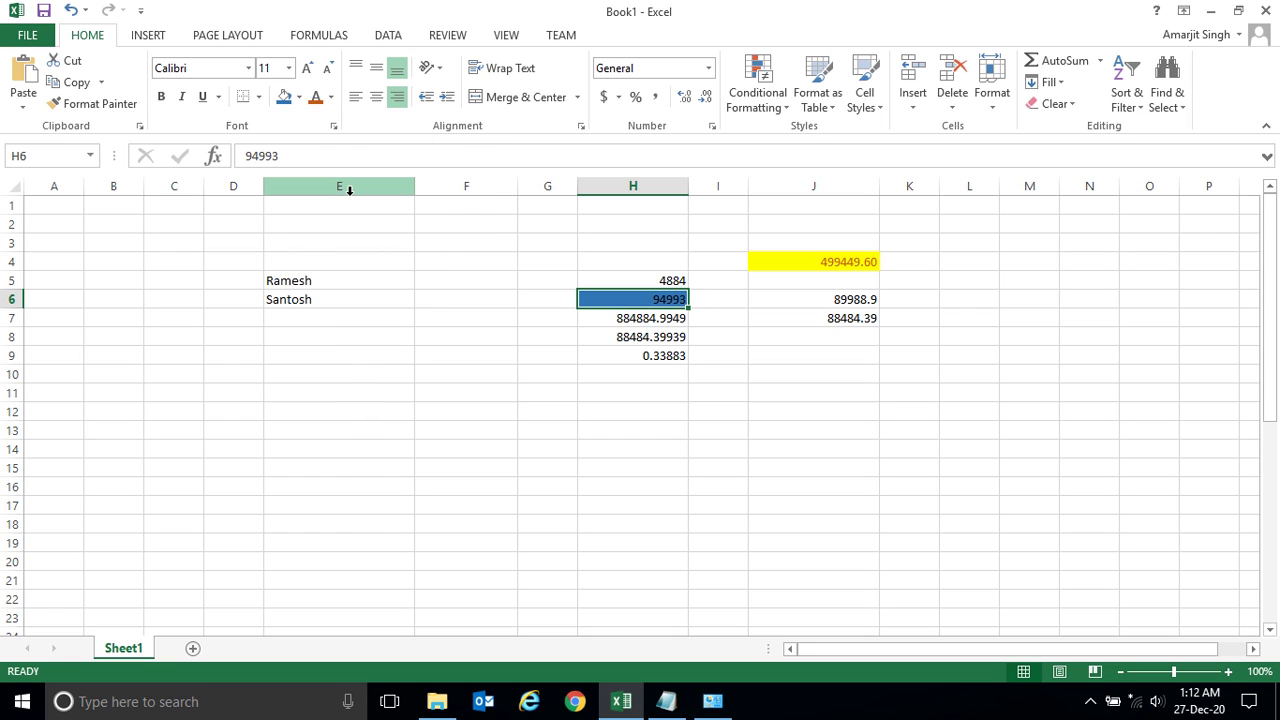
left_click(331, 97)
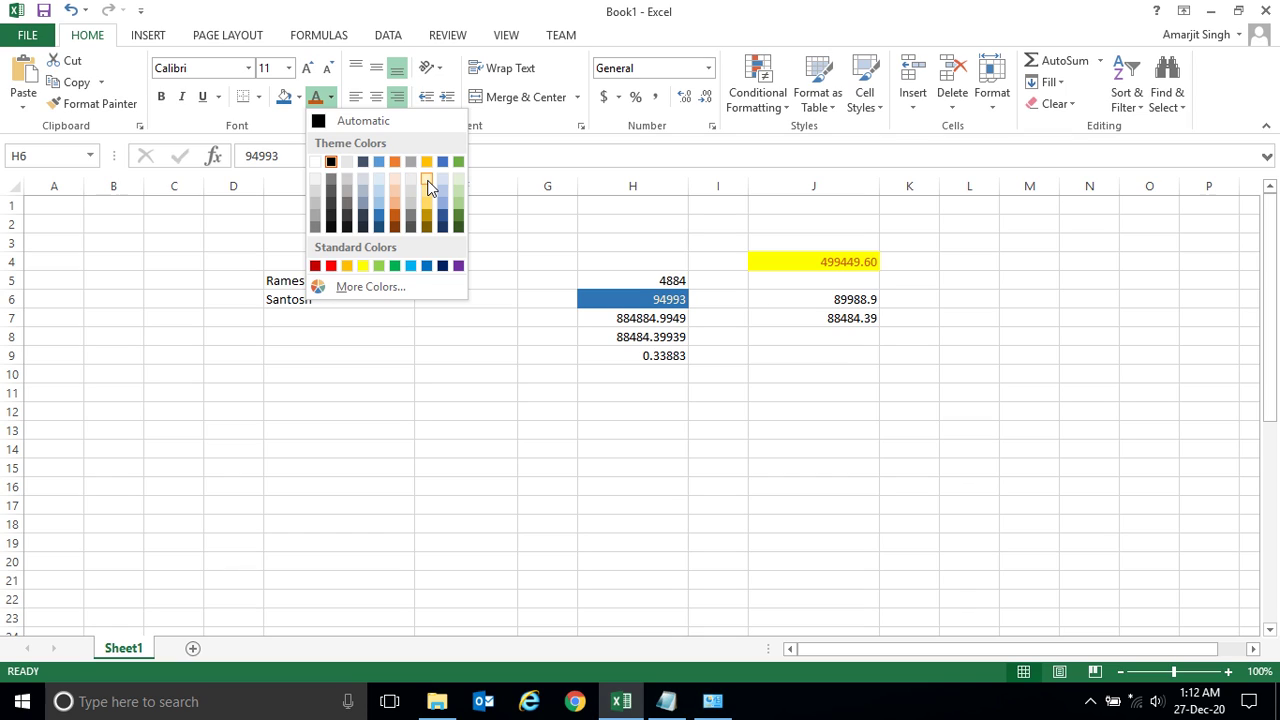
left_click(427, 181)
Step: Deselect H6 and select J4 to compare the two cells' formatting
left_click(452, 283)
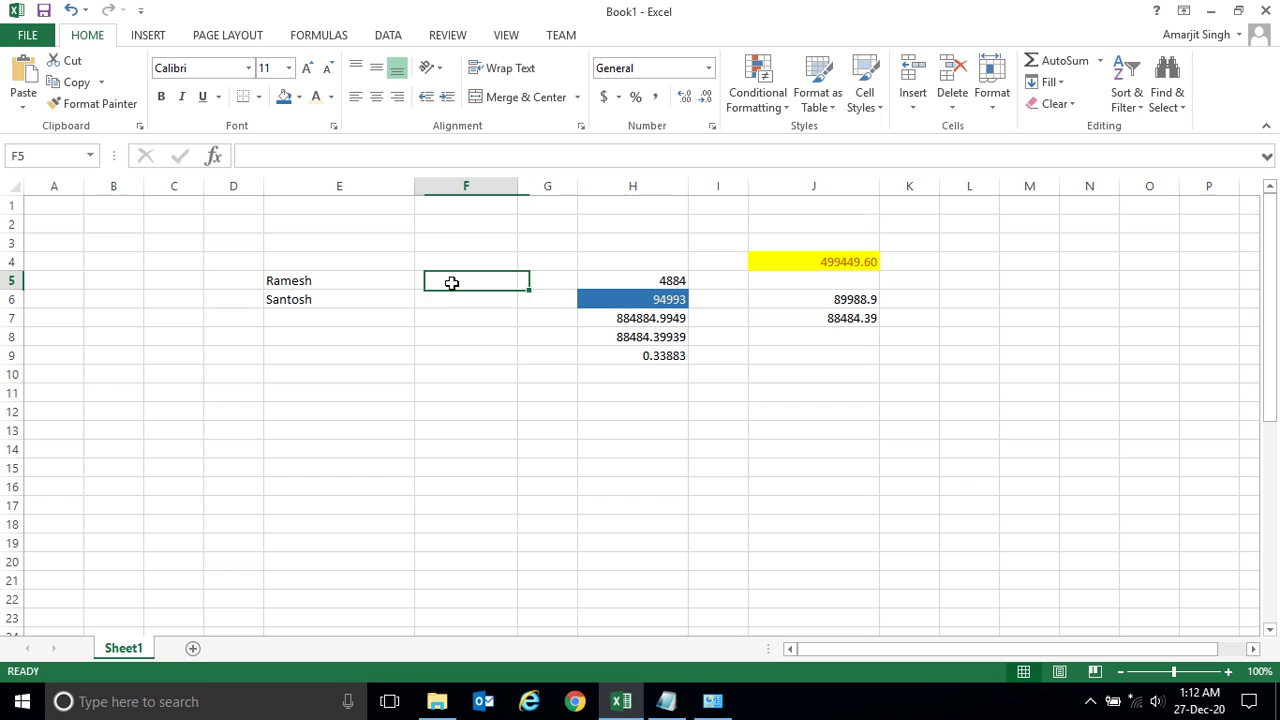
left_click(672, 299)
left_click(831, 261)
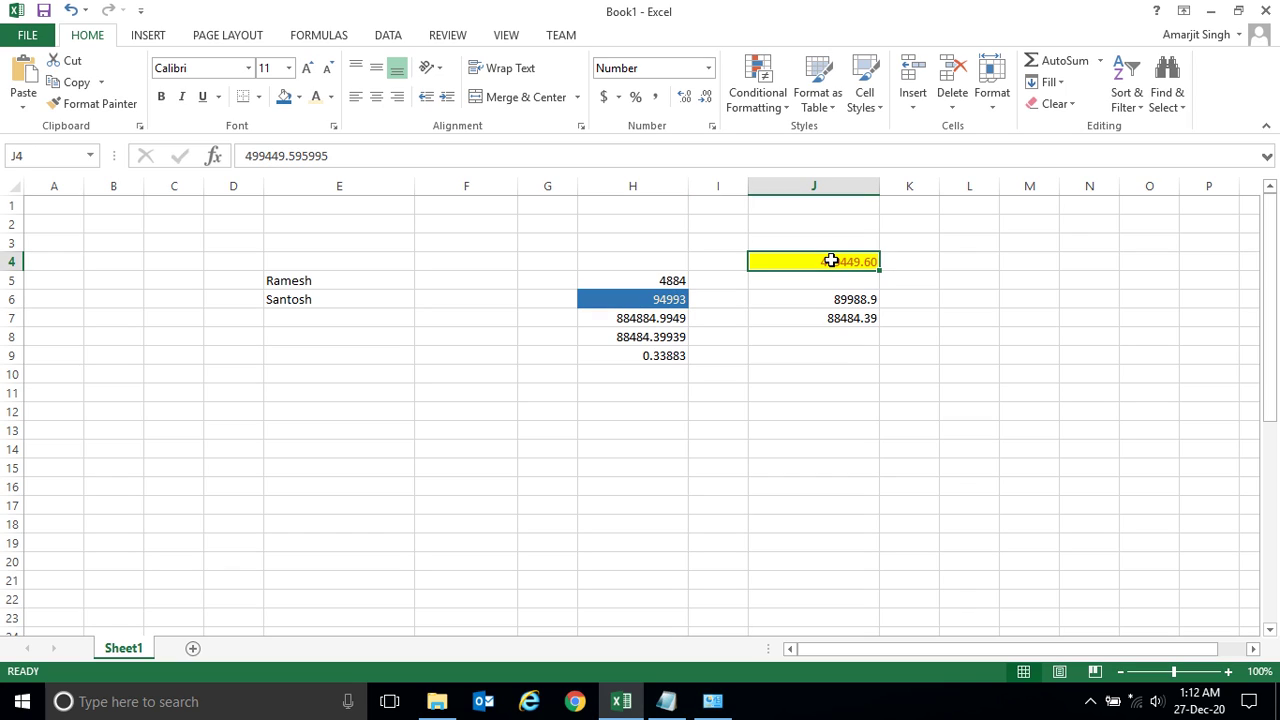
left_click(611, 303)
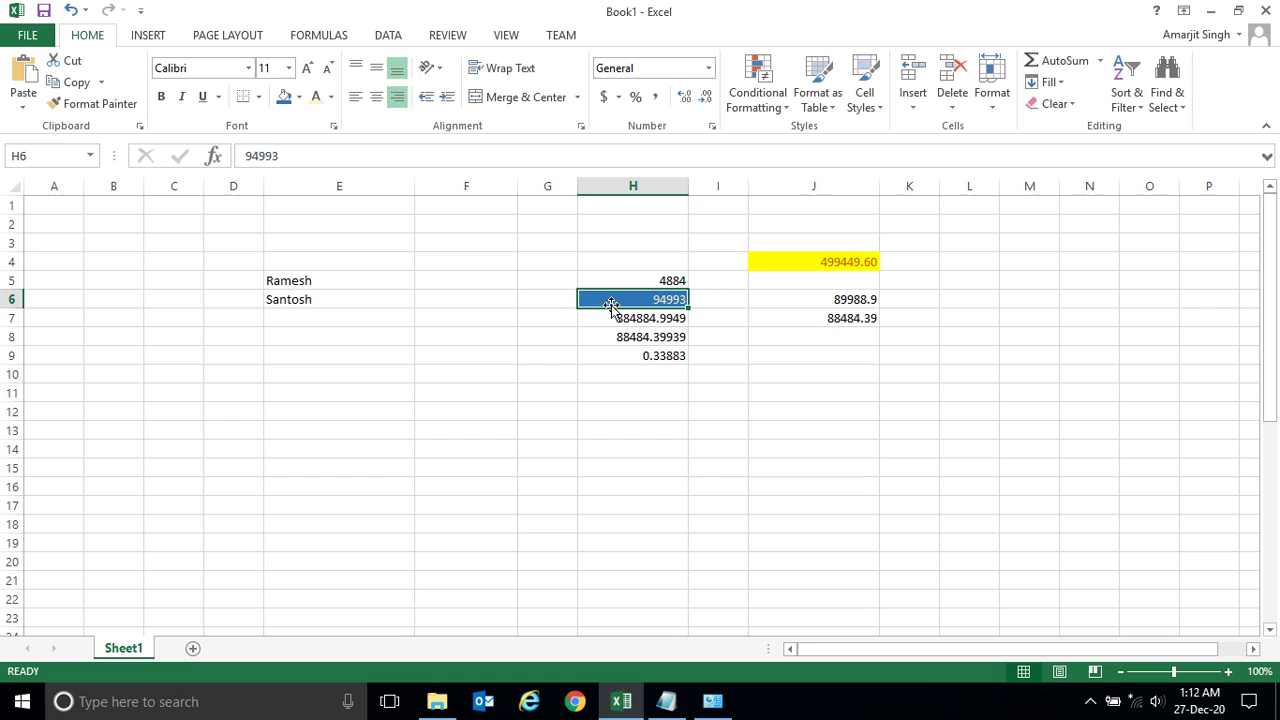
left_click(307, 70)
double_click(307, 72)
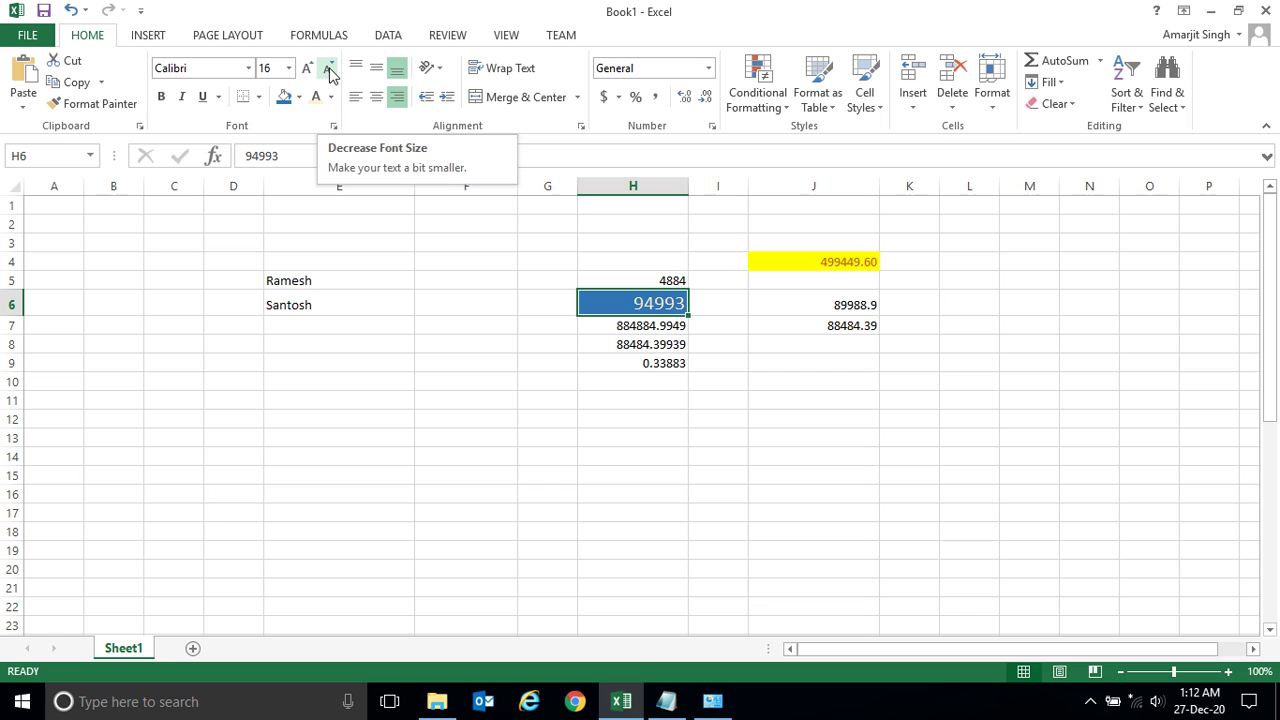
double_click(329, 70)
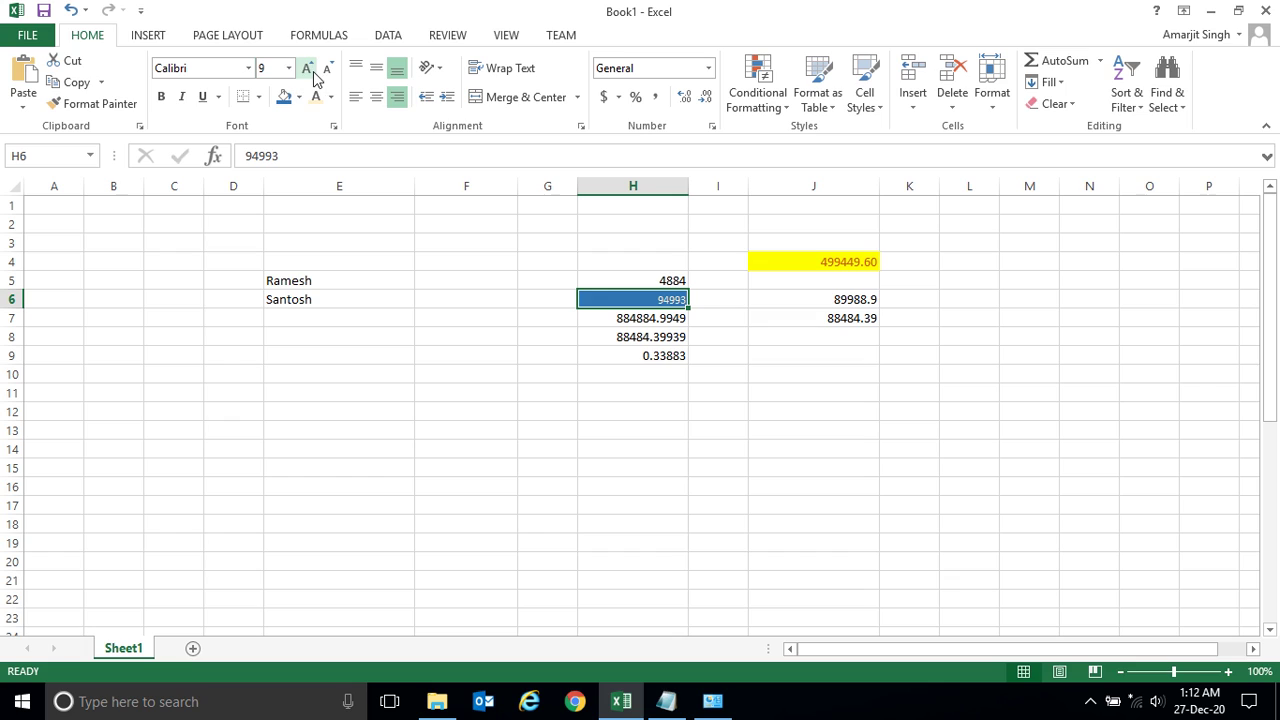
left_click(307, 70)
left_click(288, 70)
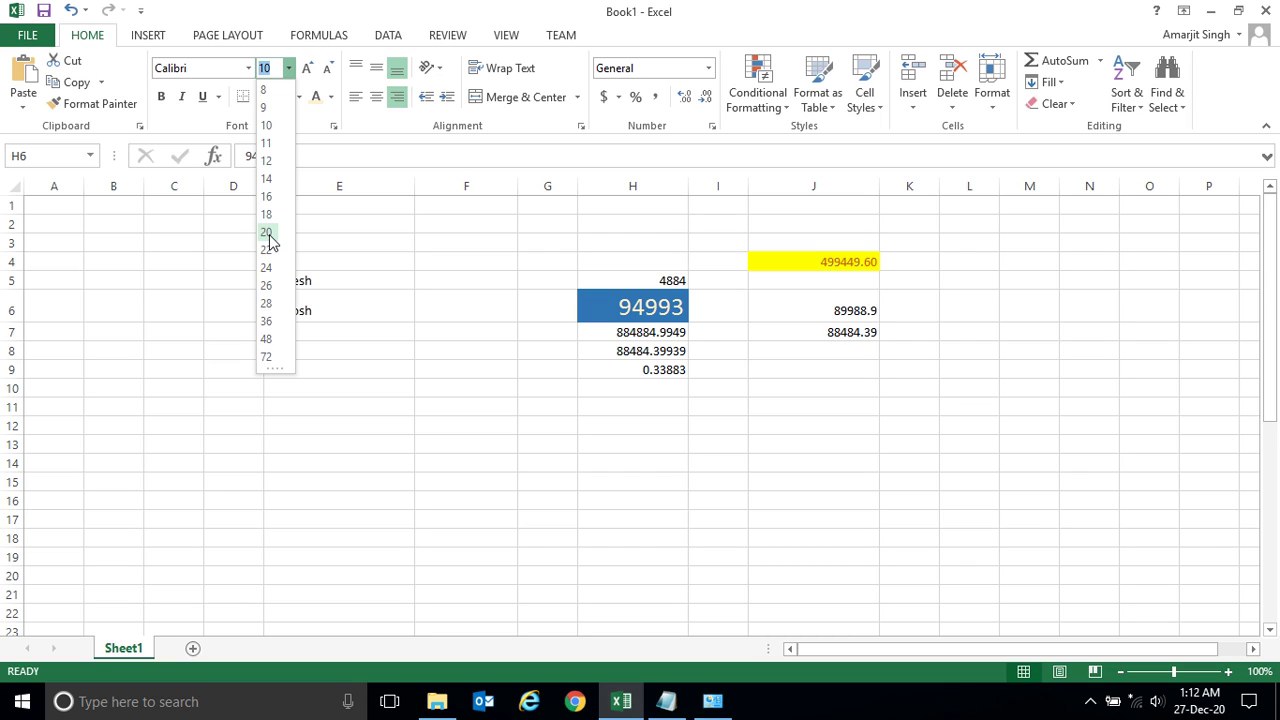
left_click(267, 234)
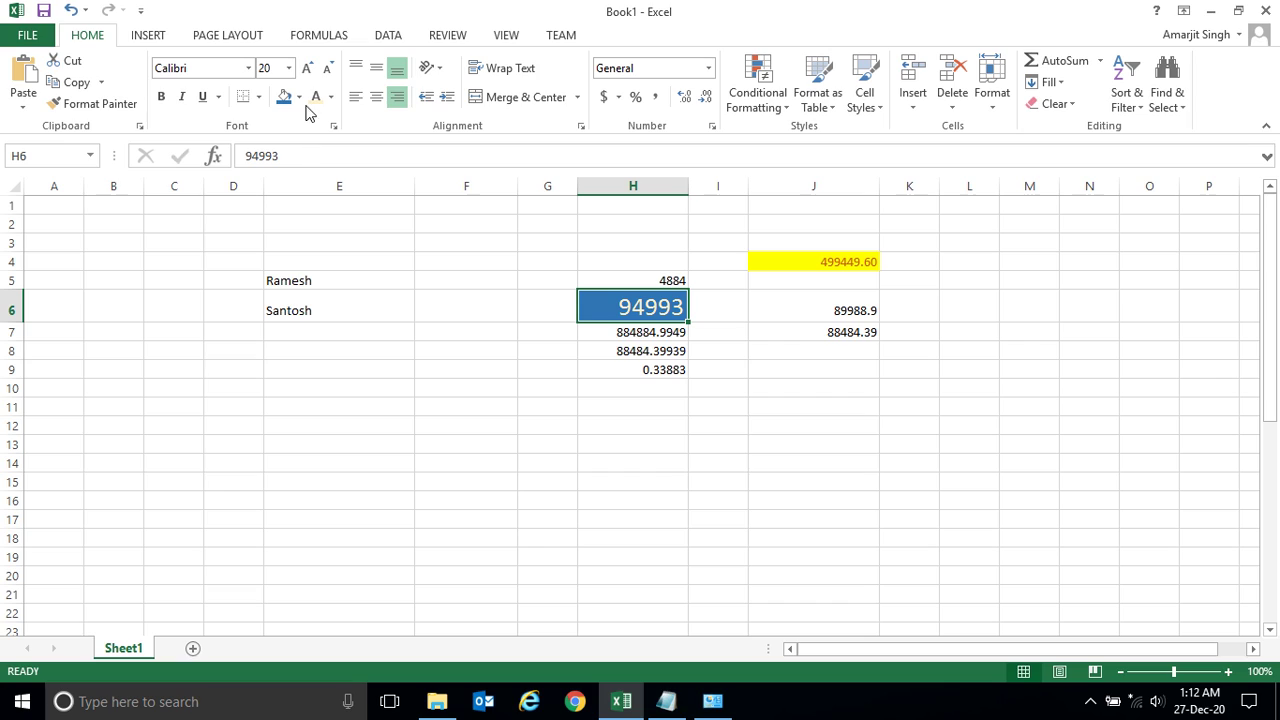
left_click(350, 281)
left_click(612, 312)
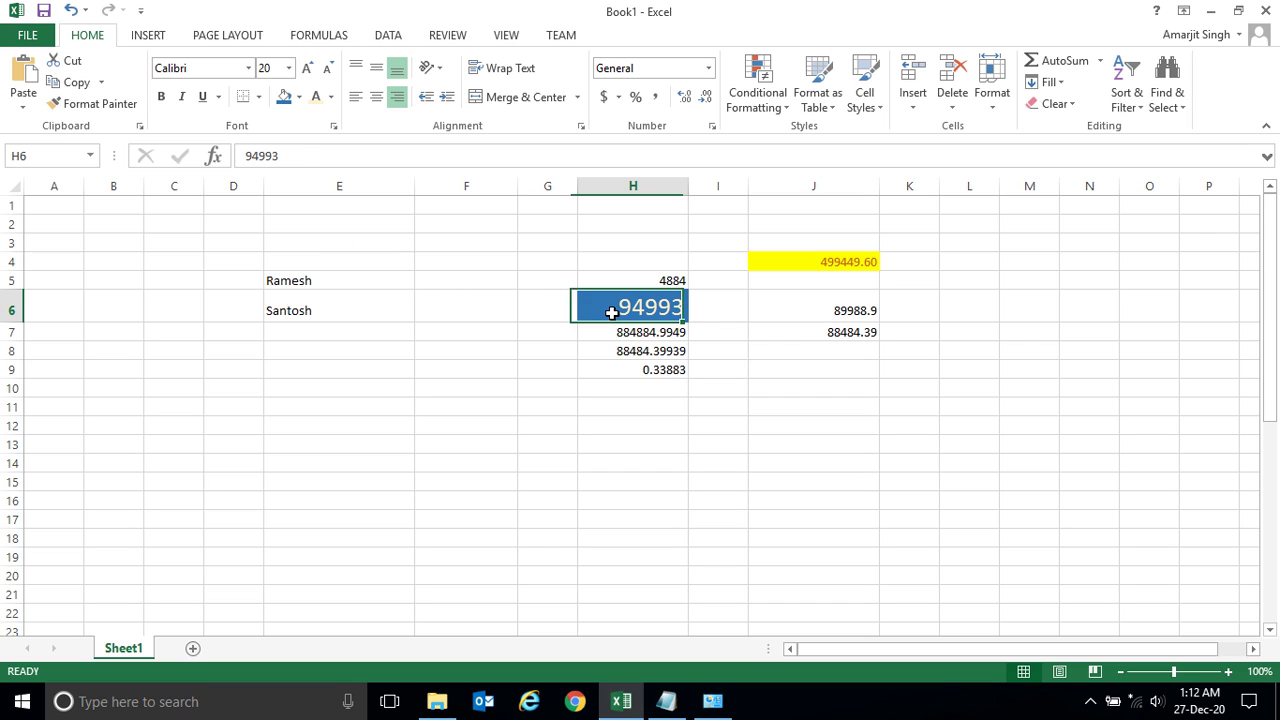
left_click(288, 68)
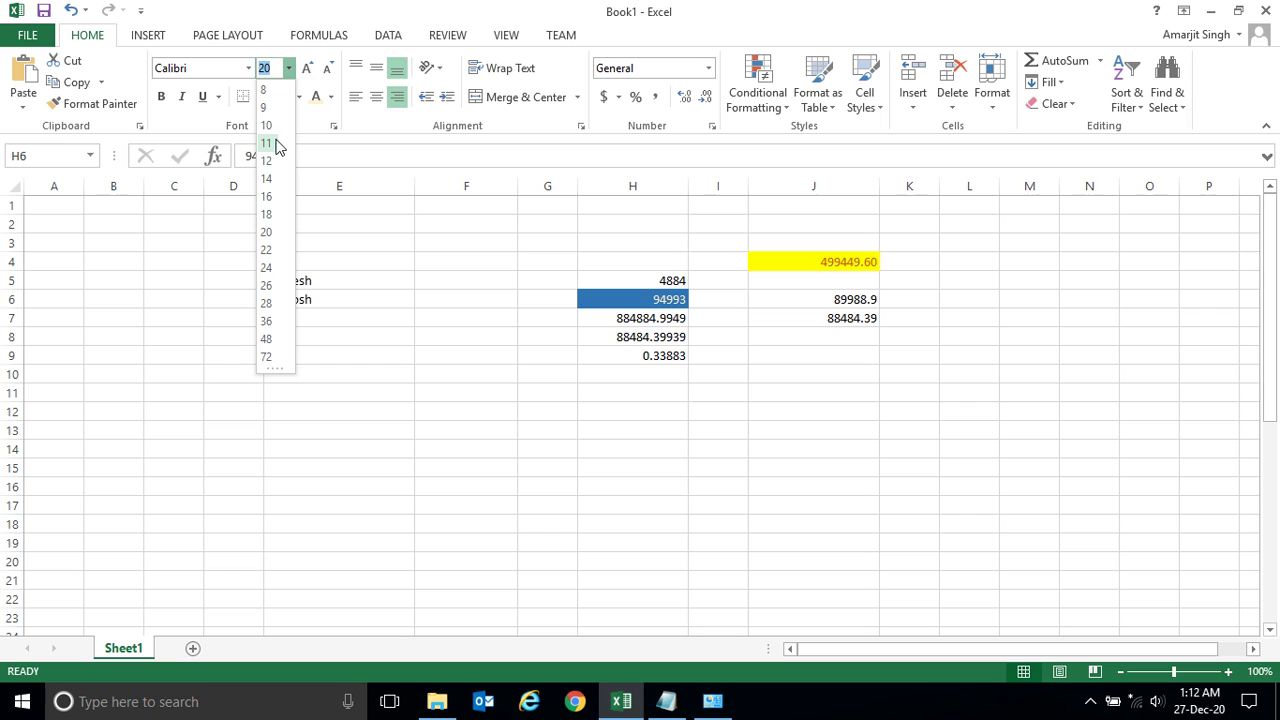
left_click(271, 146)
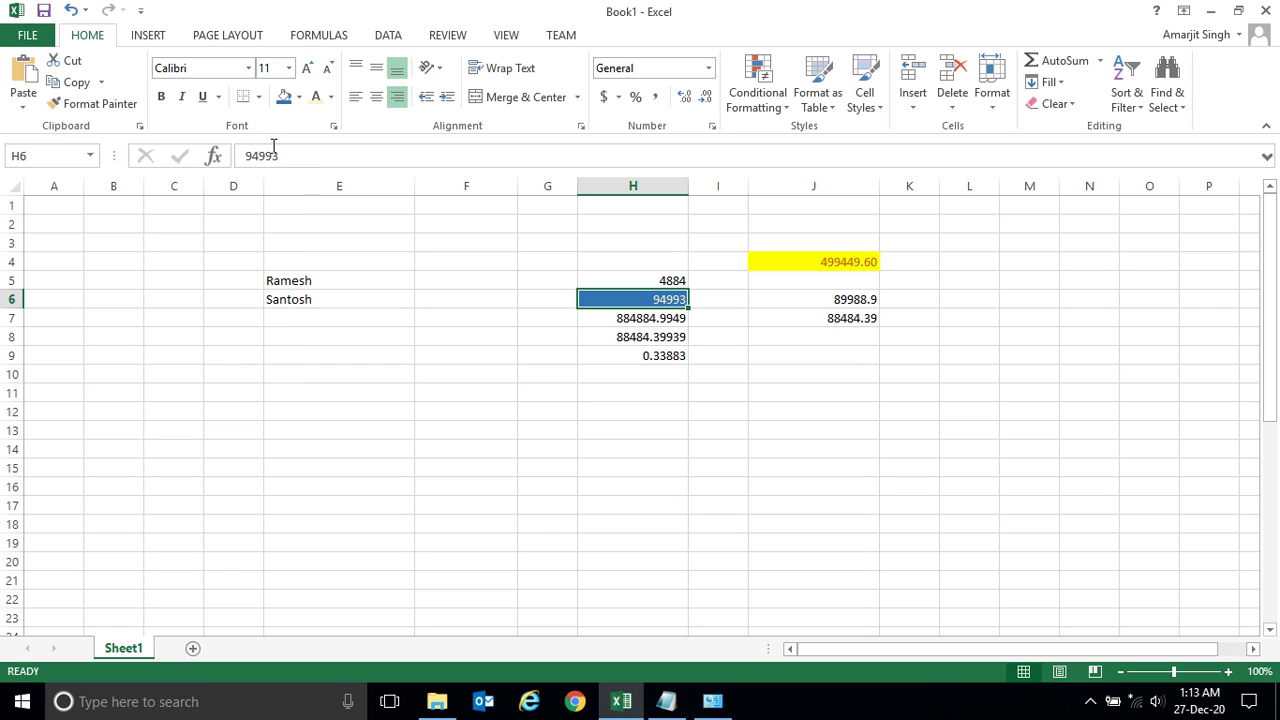
left_click(420, 356)
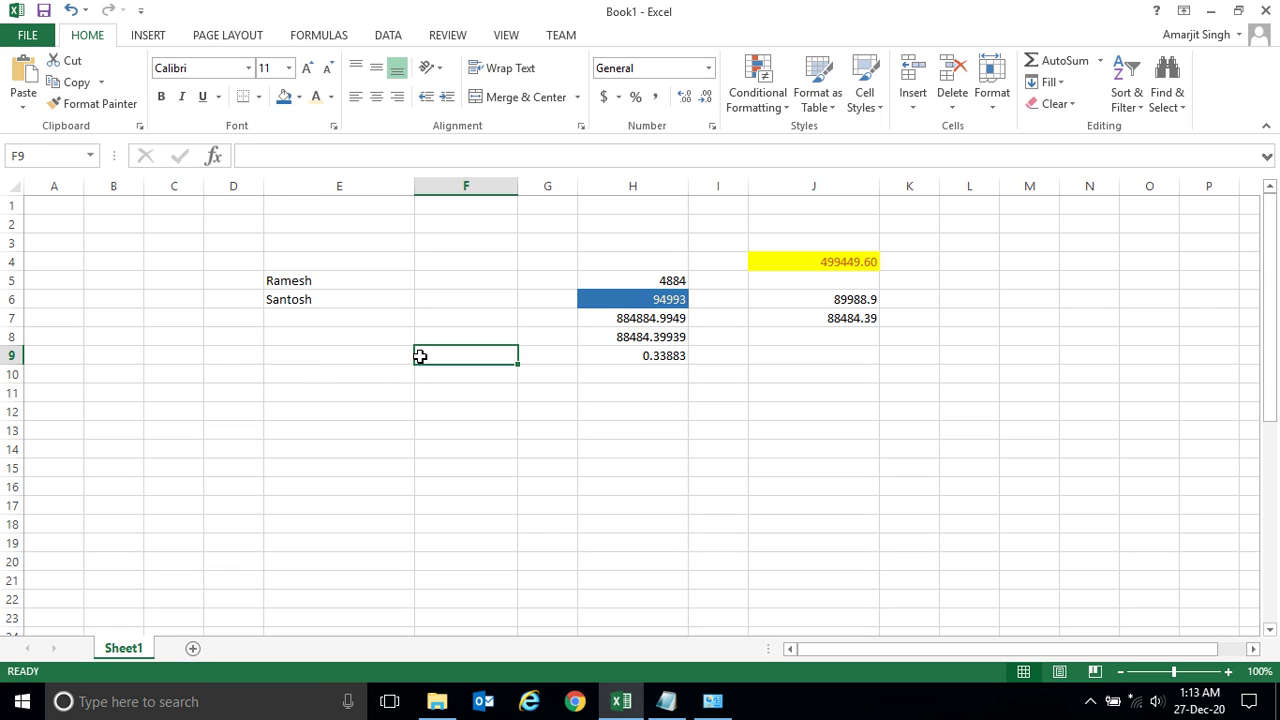
left_click(643, 389)
left_click(720, 360)
left_click(669, 296)
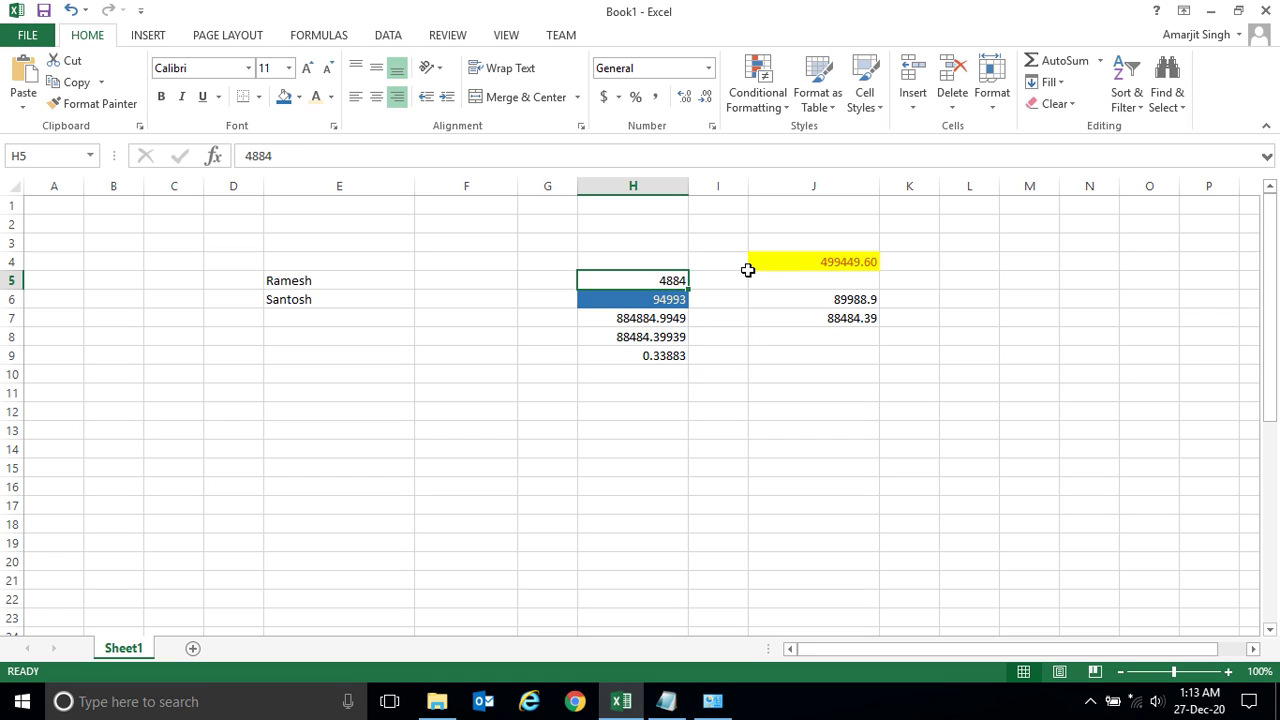
left_click(845, 316)
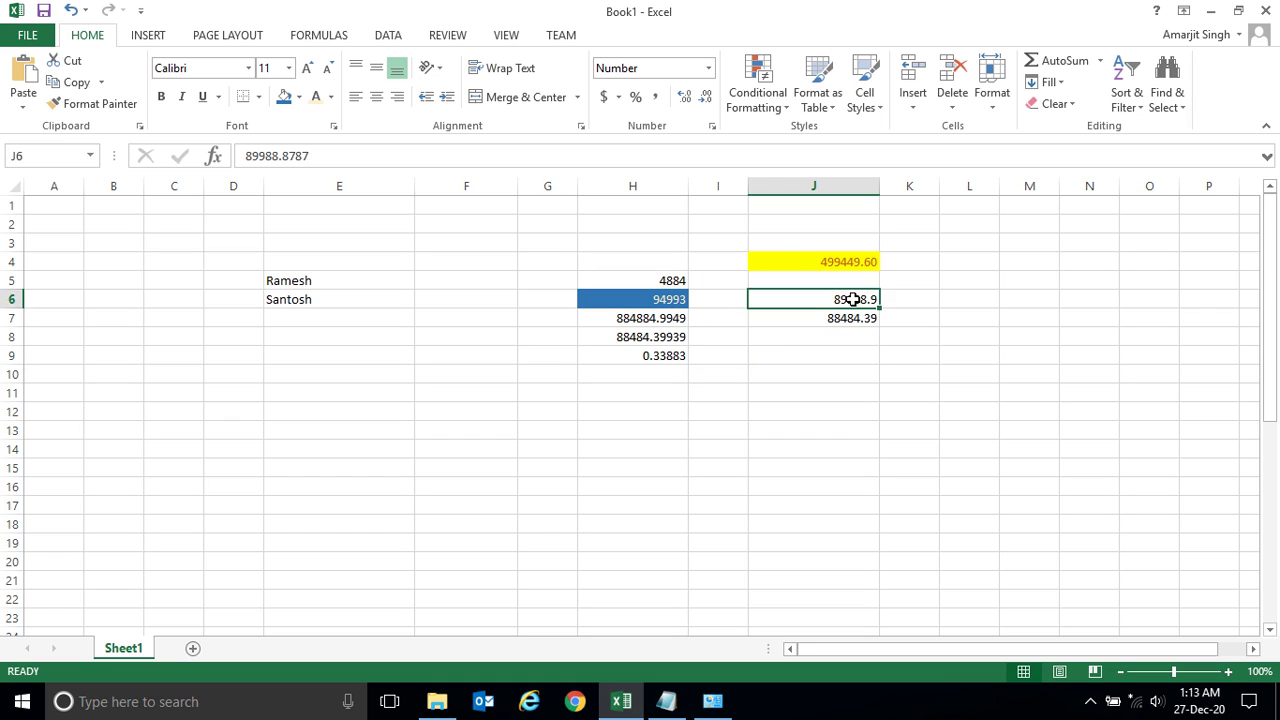
left_click(847, 263)
left_click(845, 300)
left_click(830, 335)
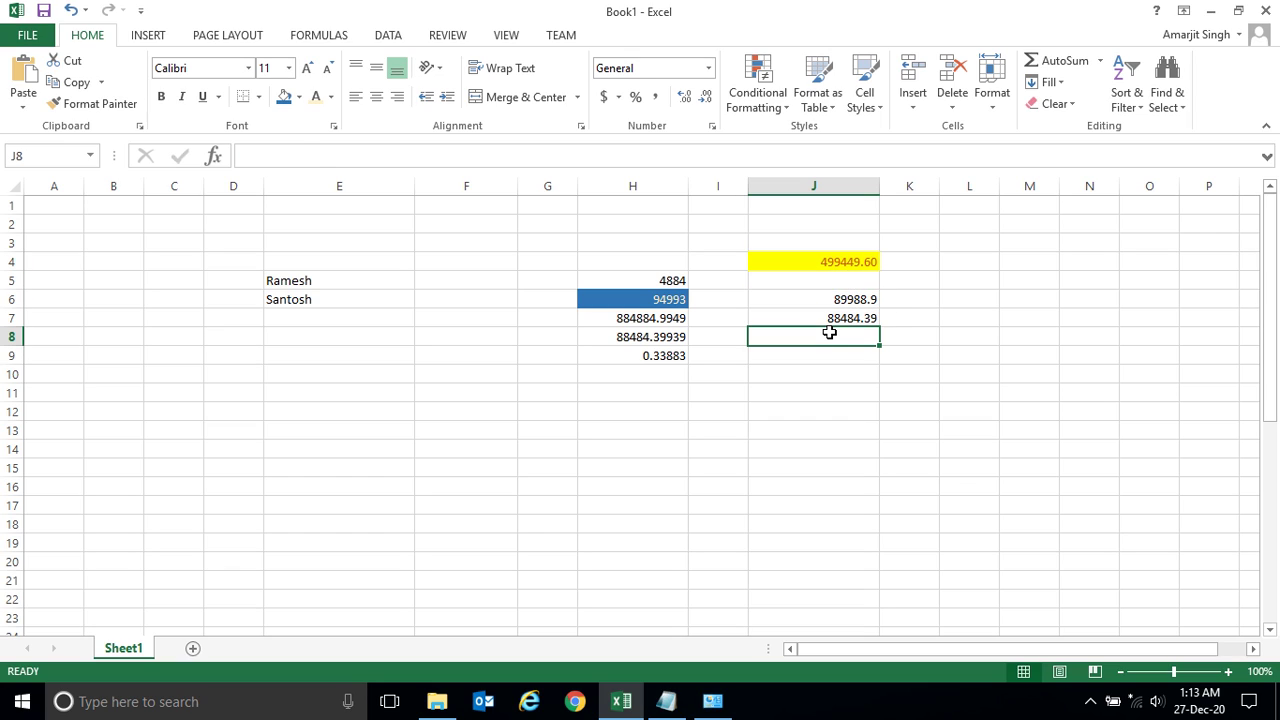
left_click(702, 396)
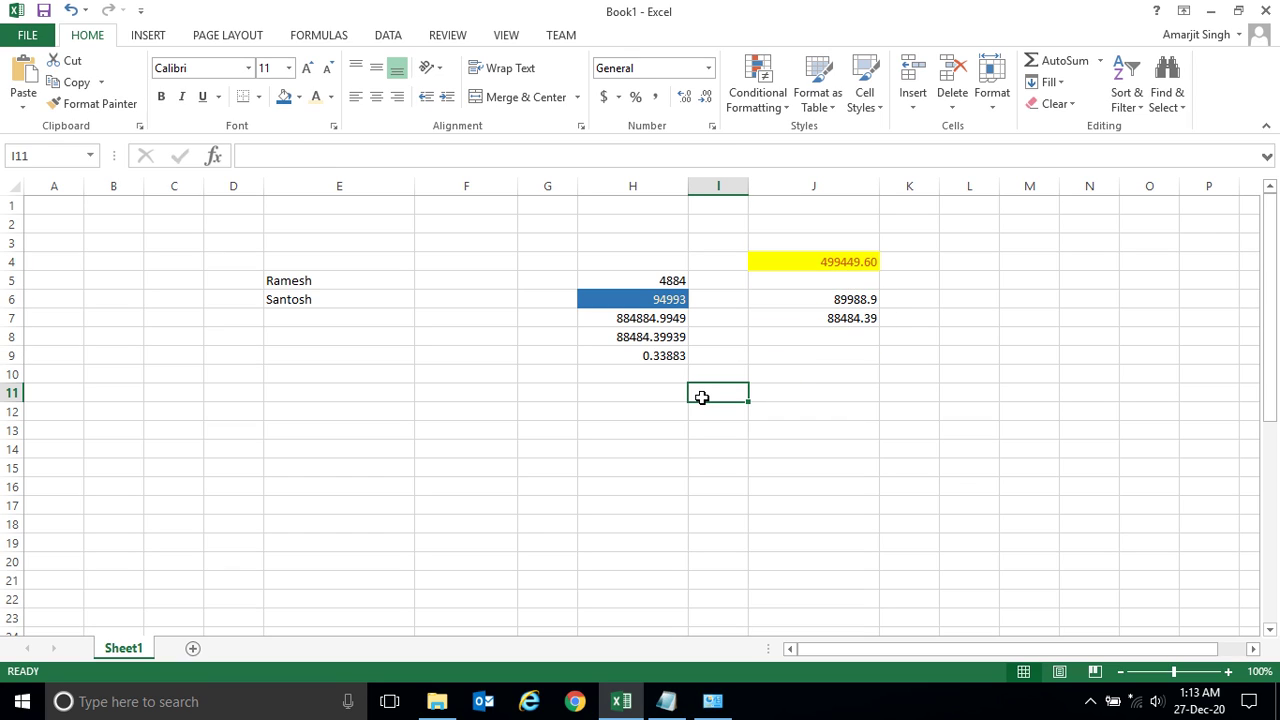
left_click(620, 376)
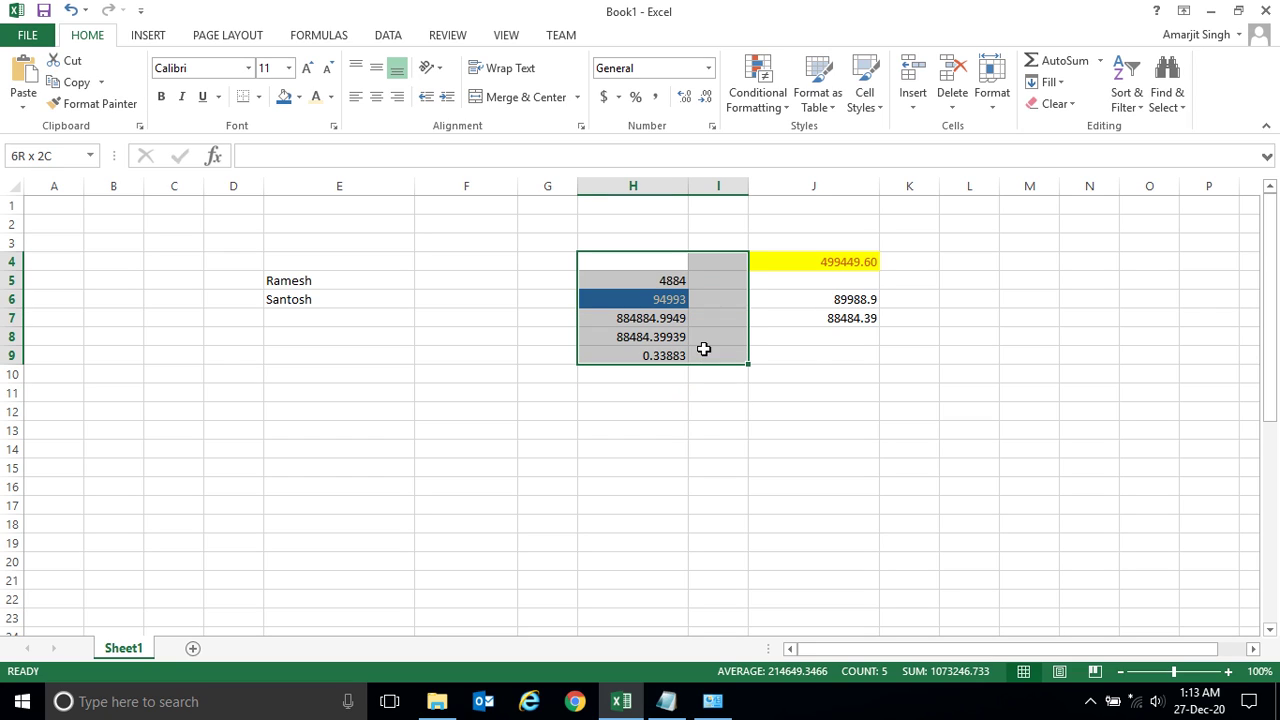
left_click_drag(680, 262, 866, 398)
left_click(787, 481)
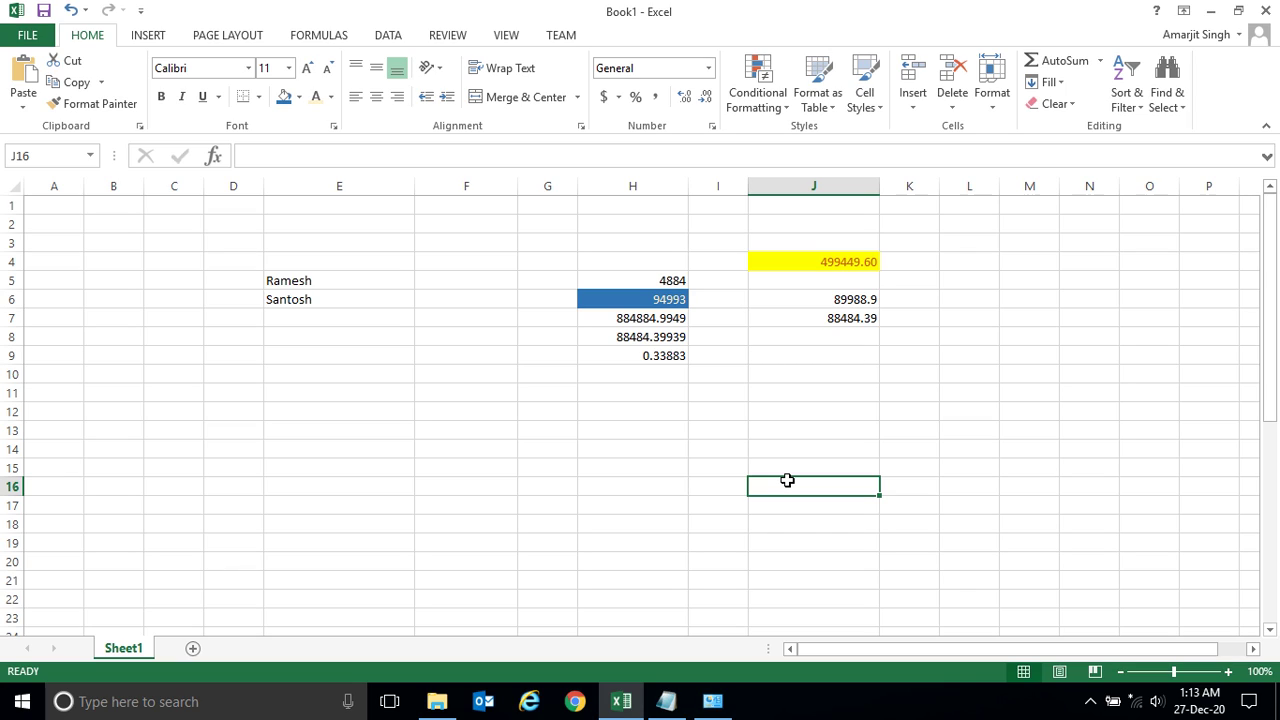
left_click(842, 371)
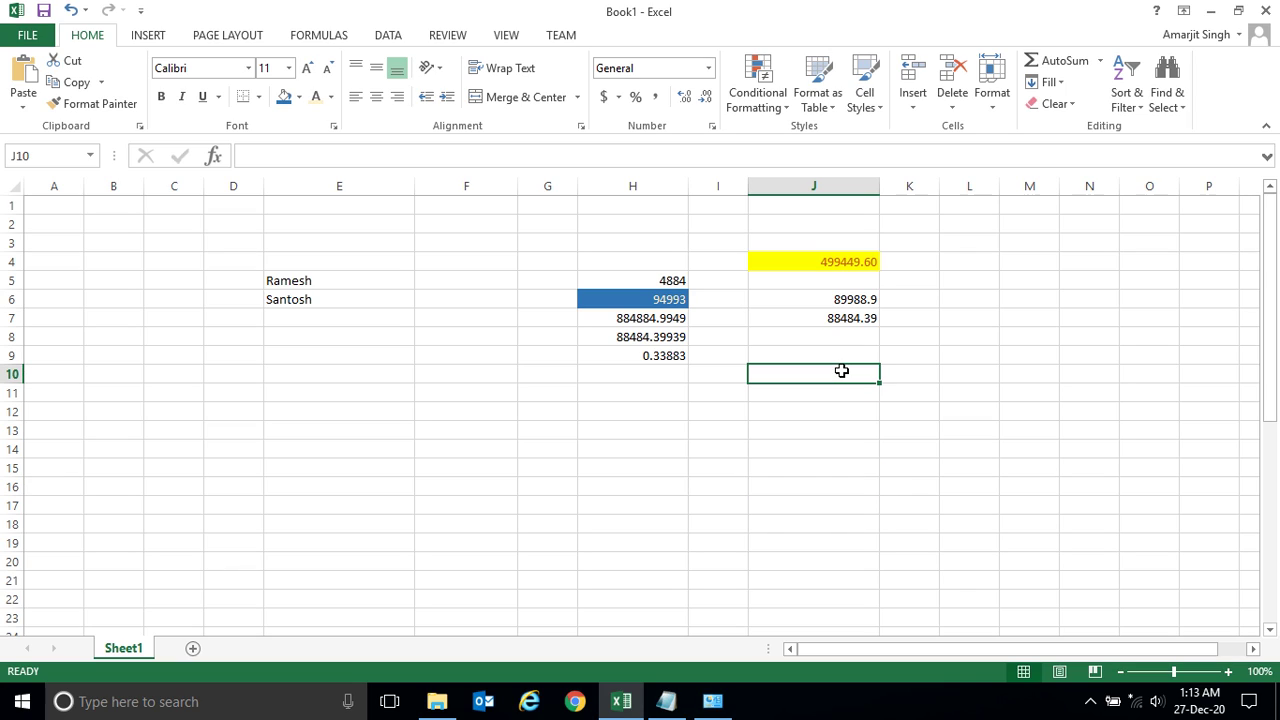